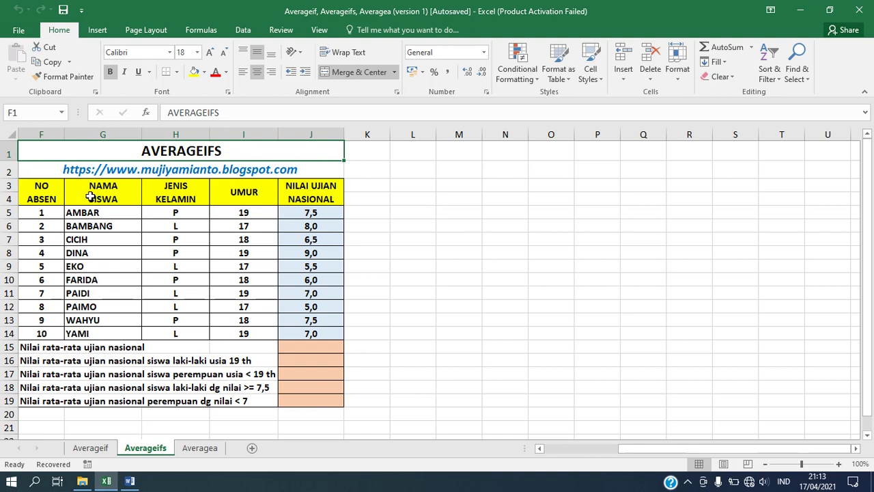
# Step: Examine the student table's column headings, the gender codes, and the row label for the overall national exam average
pyautogui.click(50, 198)
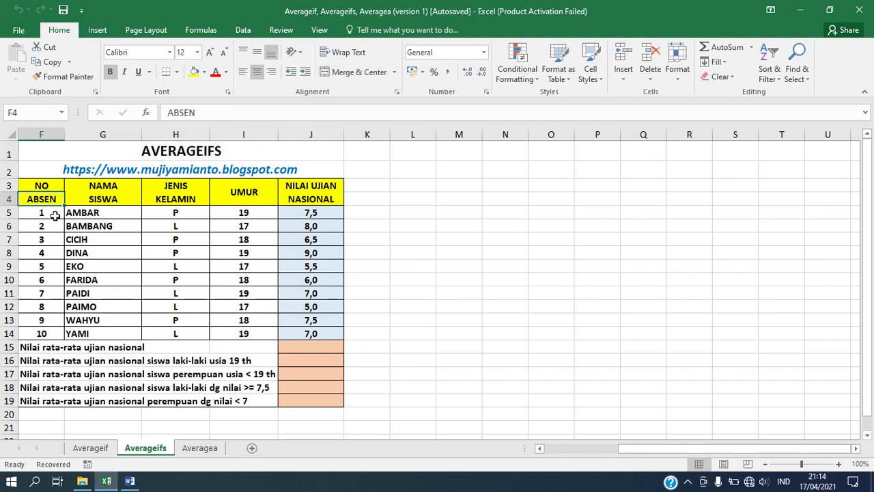
pyautogui.click(127, 190)
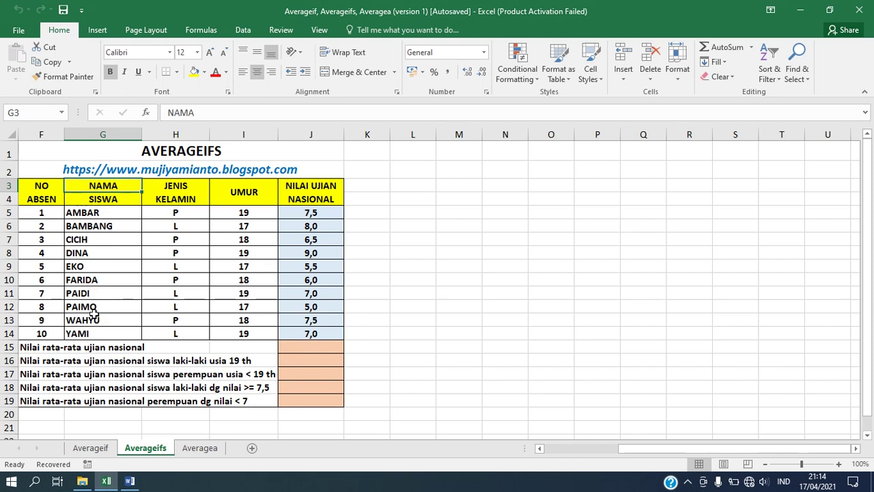
pyautogui.click(196, 191)
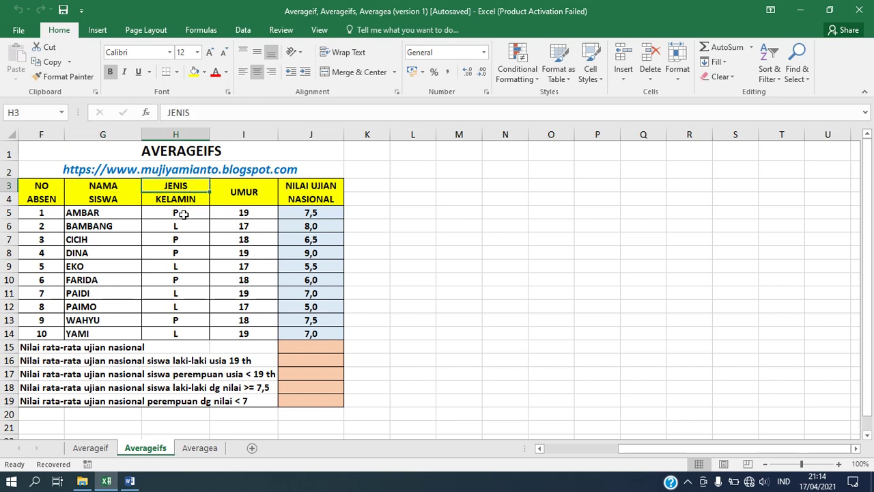
pyautogui.click(184, 214)
pyautogui.click(179, 227)
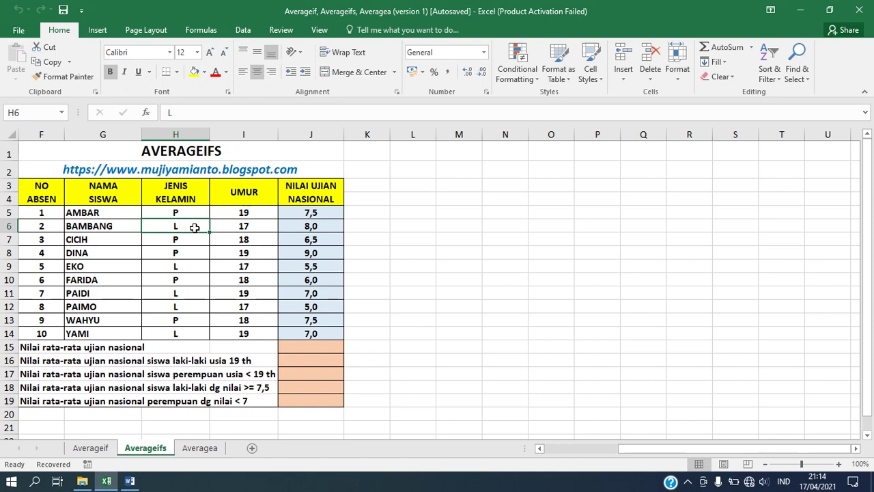
pyautogui.click(244, 196)
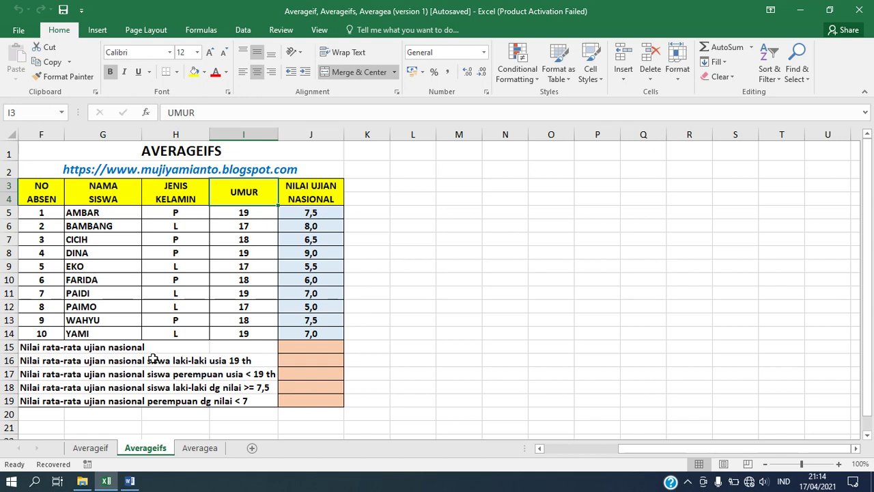
pyautogui.click(48, 349)
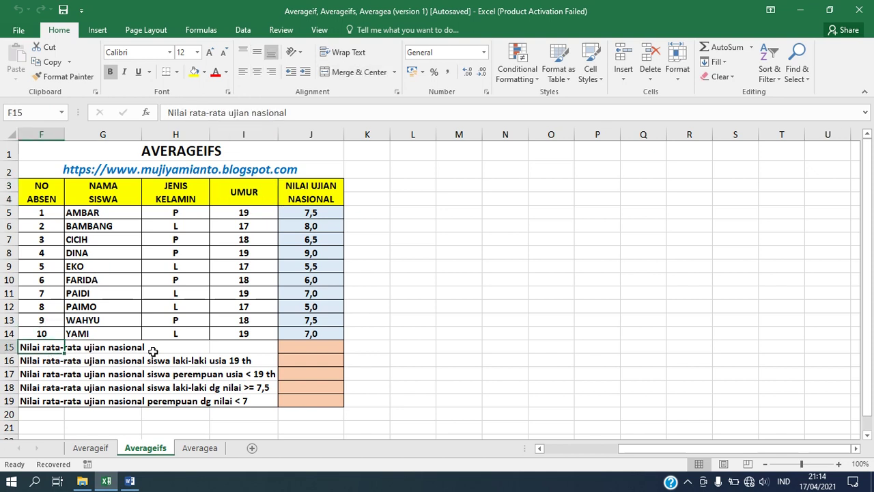
# Step: Calculate the overall national exam average in J15 with =AVERAGE(J5:J14)
pyautogui.click(302, 346)
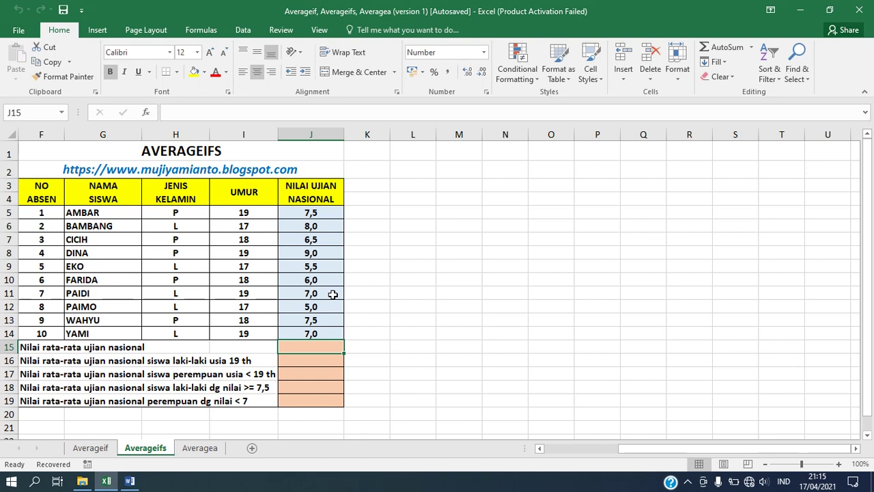
pyautogui.write('=AV')
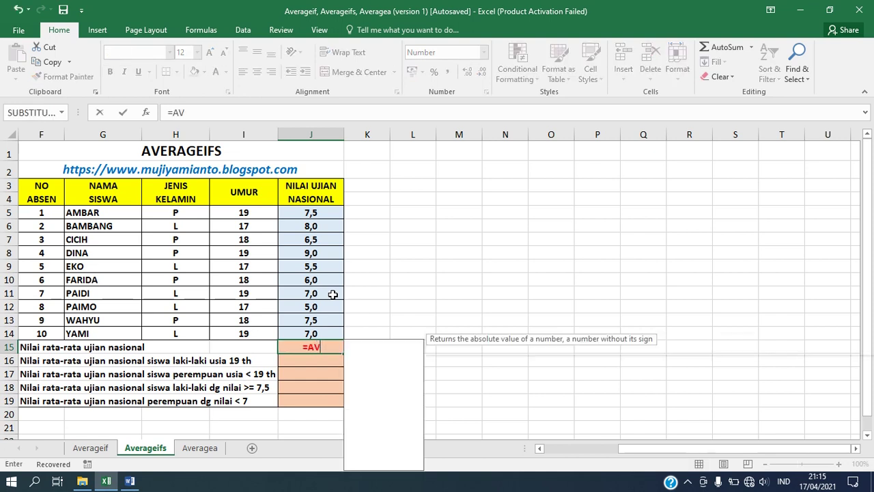
pyautogui.write('ERAGE(')
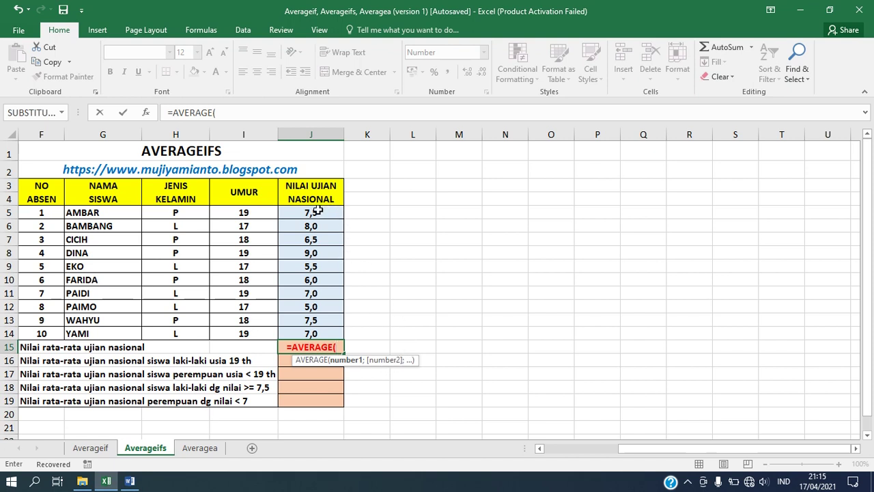
pyautogui.moveTo(319, 211); pyautogui.dragTo(307, 332)
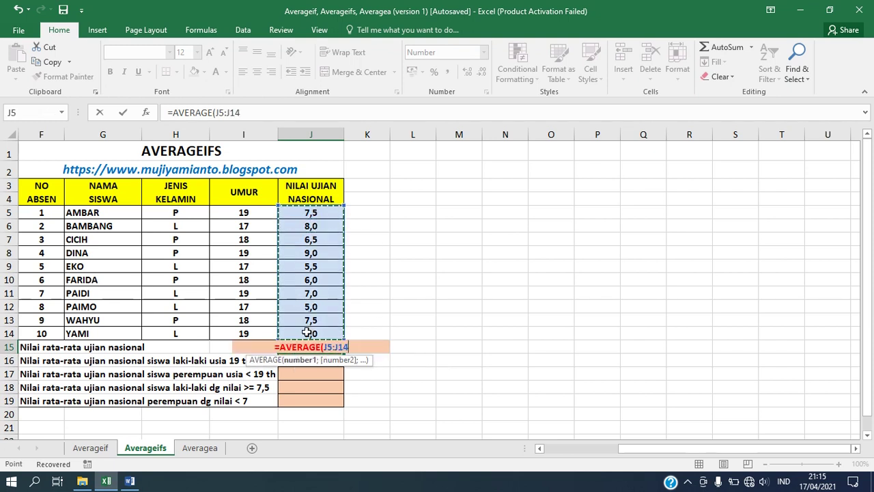
pyautogui.write(')')
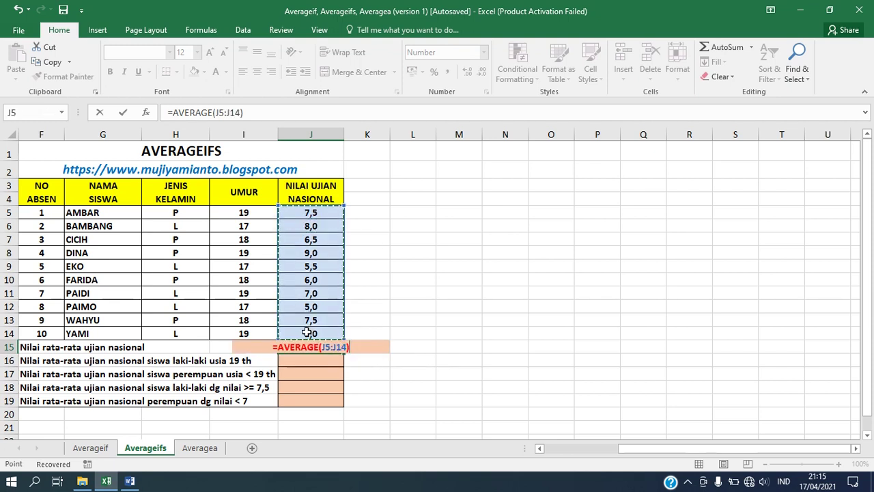
pyautogui.press('Return')
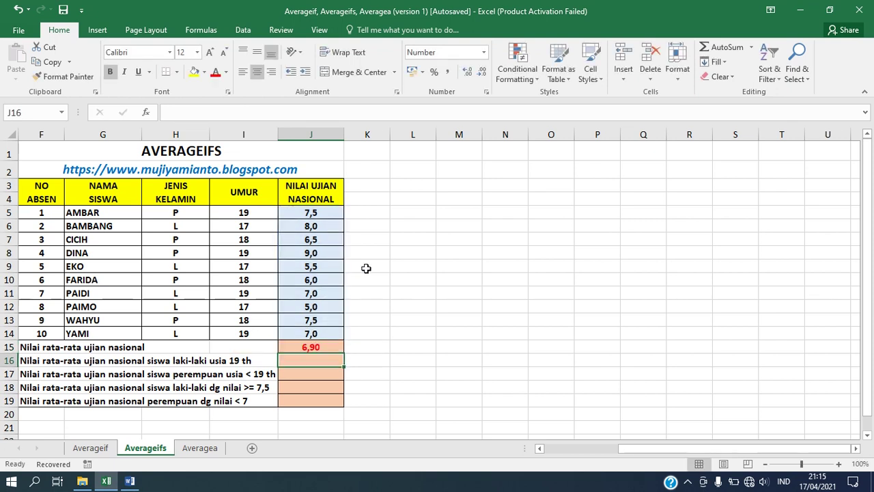
pyautogui.click(336, 349)
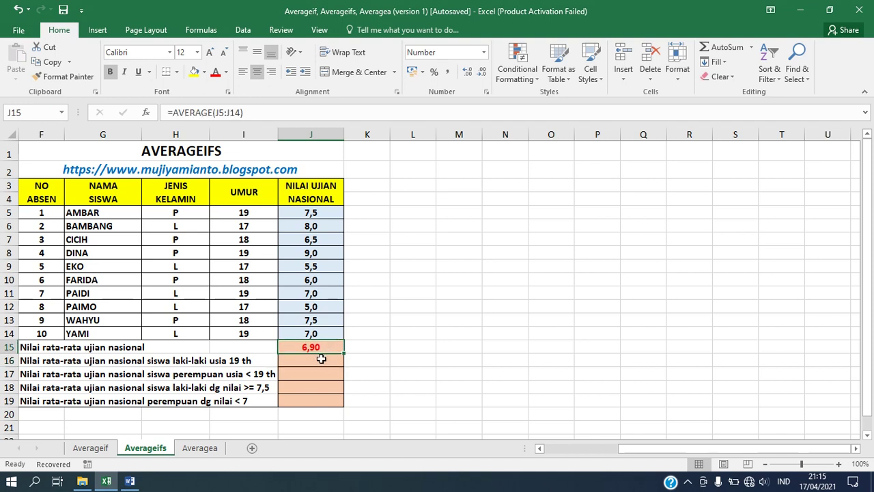
# Step: Start an AVERAGEIFS formula in J16 with the exam scores J5:J14 as the average range
pyautogui.click(321, 358)
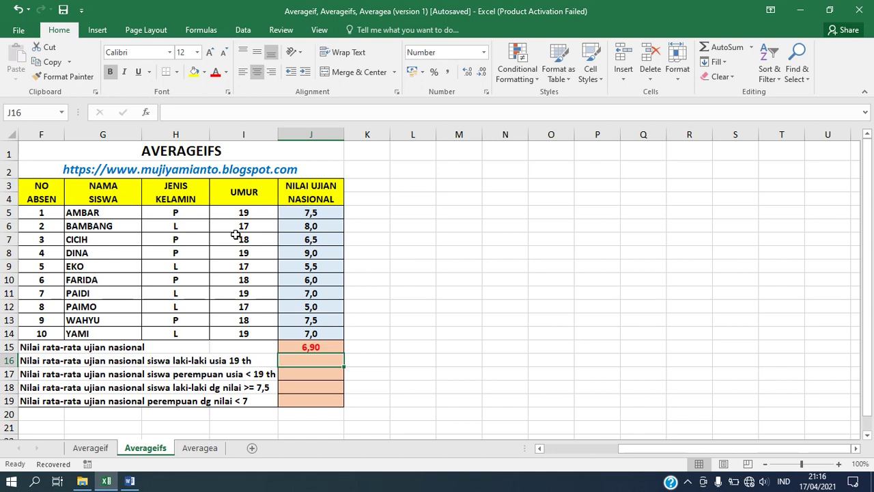
pyautogui.write('=')
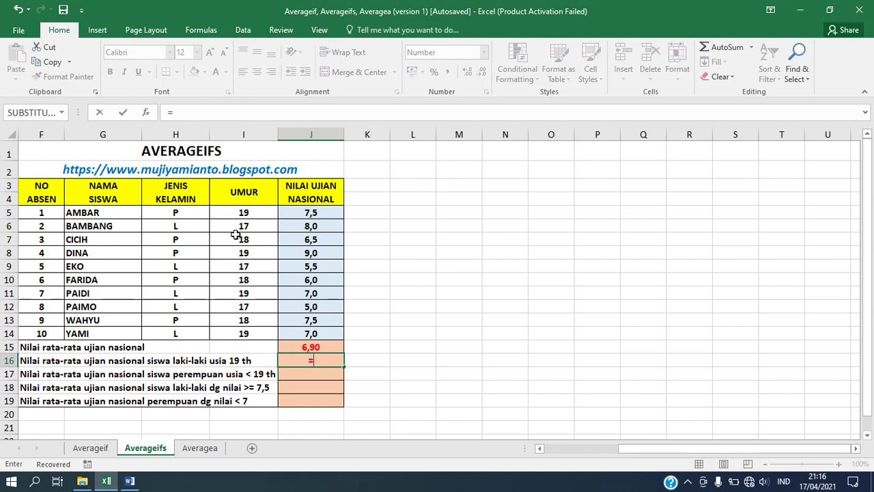
pyautogui.write('AVE')
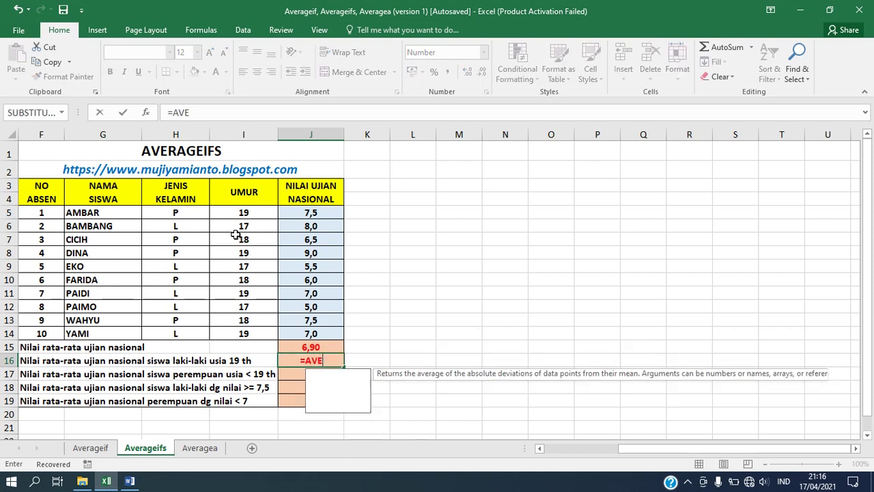
pyautogui.write('RAGEIFS')
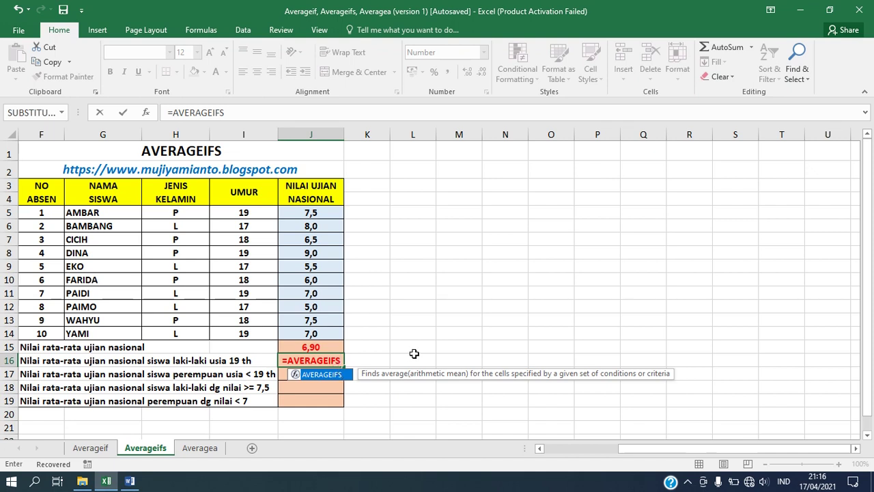
pyautogui.write('(')
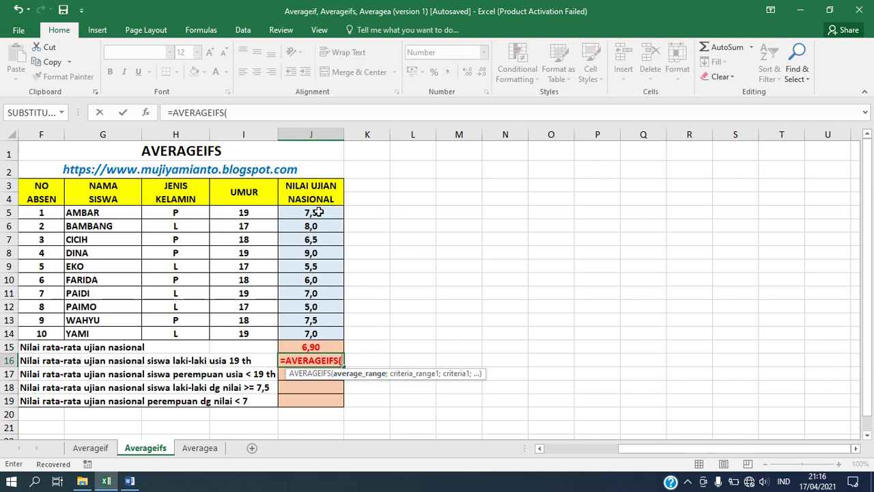
pyautogui.moveTo(318, 213); pyautogui.dragTo(312, 334)
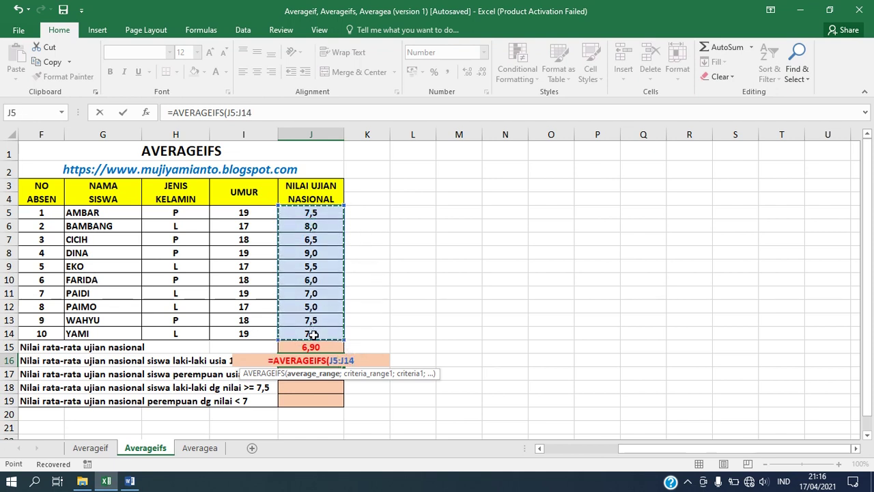
# Step: Add the first condition to the J16 formula: gender range H5:H14 matching the male code in H6
pyautogui.write(';')
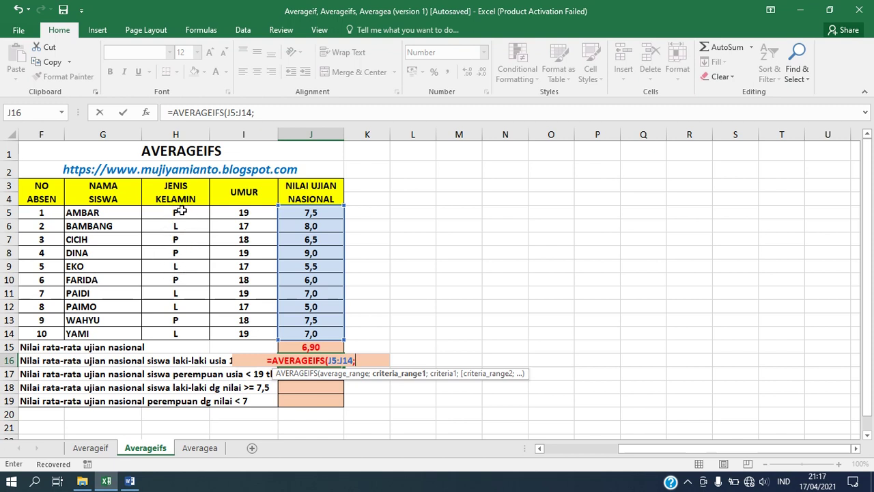
pyautogui.moveTo(179, 212); pyautogui.dragTo(177, 329)
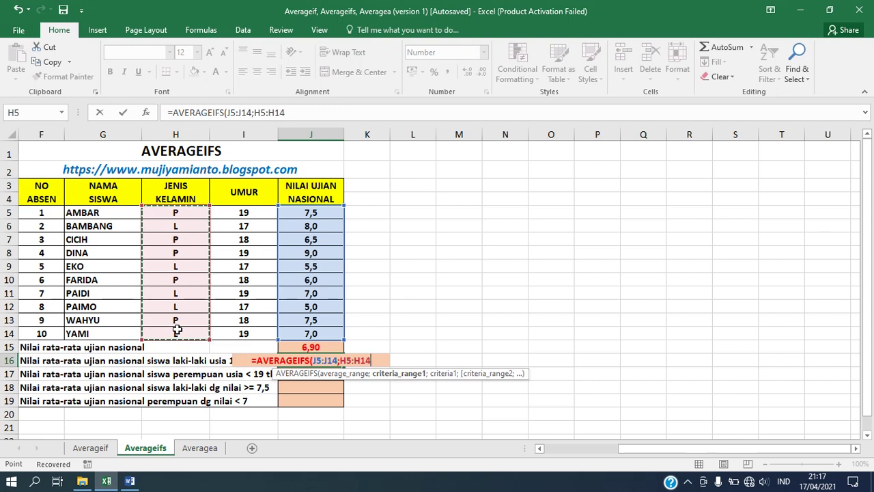
pyautogui.write(';')
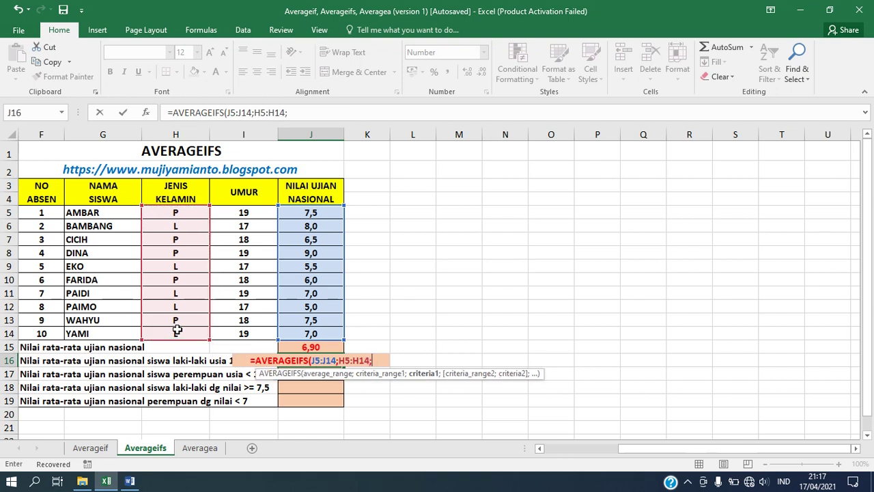
pyautogui.click(179, 226)
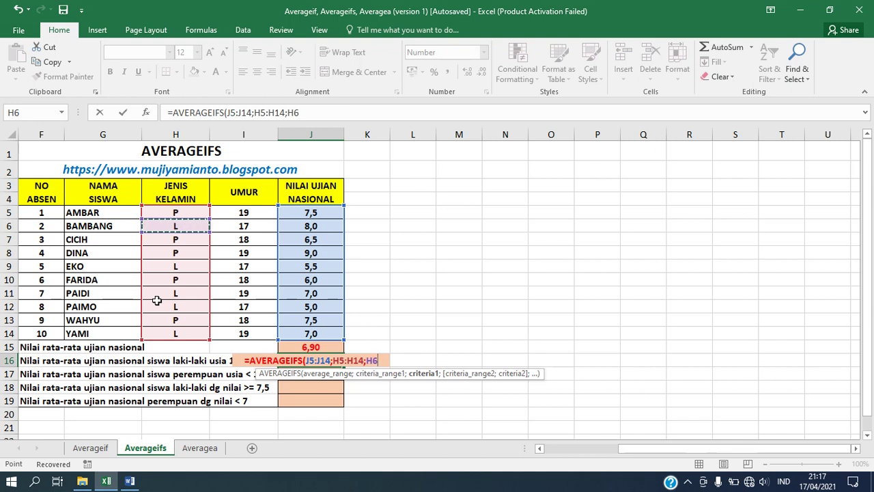
# Step: Add the age condition I5:I14 matching I11 and complete J16 as =AVERAGEIFS(J5:J14;H5:H14;H6;I5:I14;I11)
pyautogui.write(';')
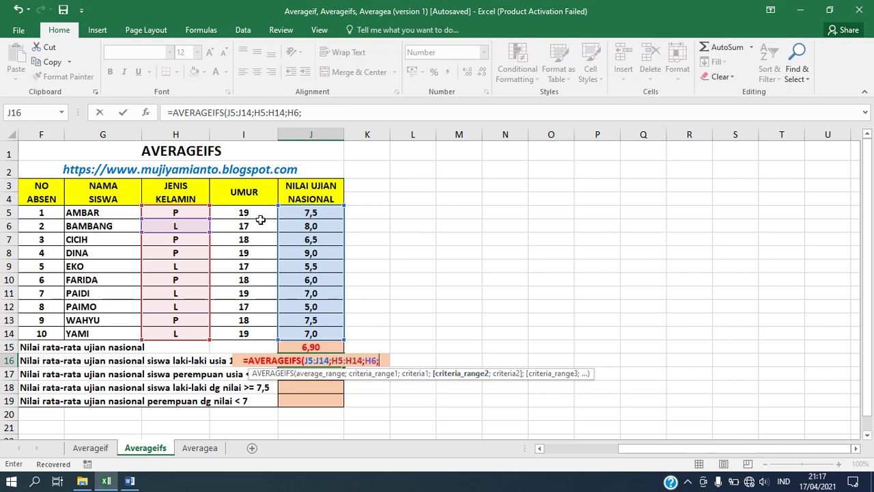
pyautogui.moveTo(251, 213); pyautogui.dragTo(243, 339)
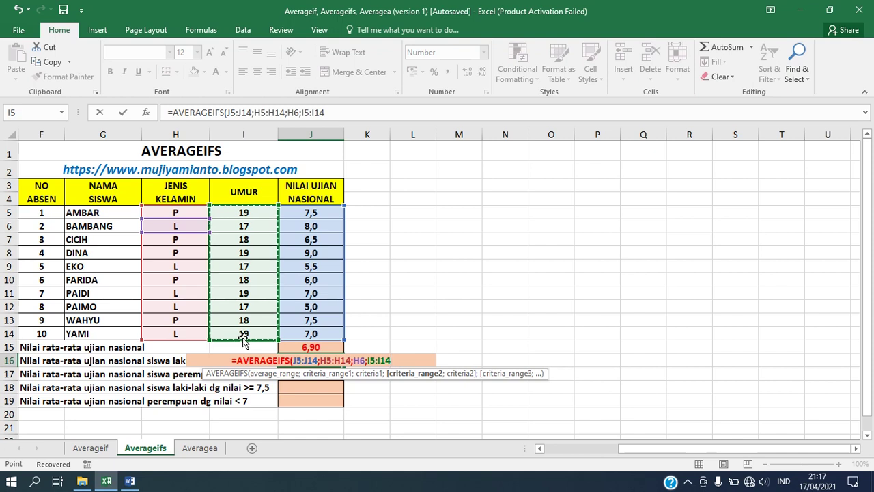
pyautogui.write(';')
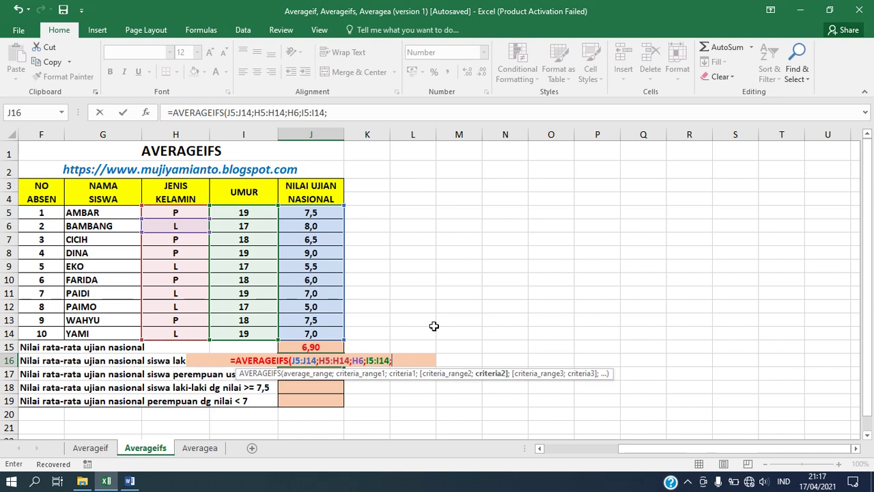
pyautogui.click(248, 213)
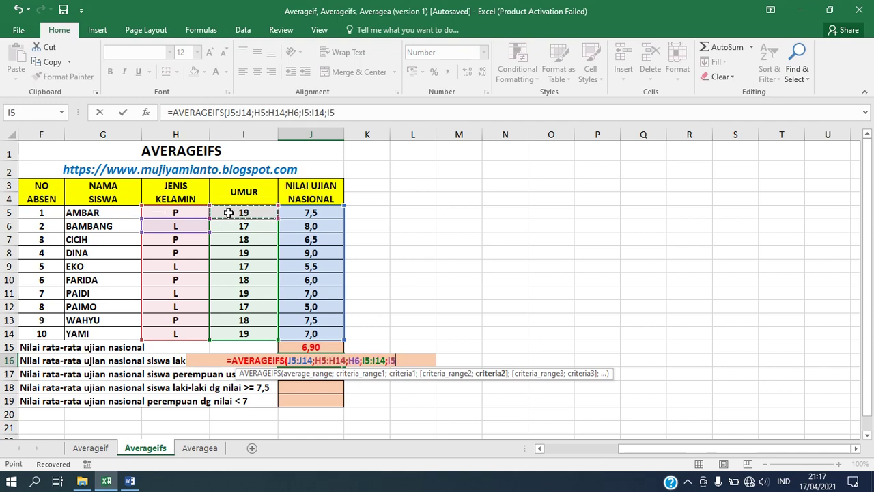
pyautogui.click(252, 253)
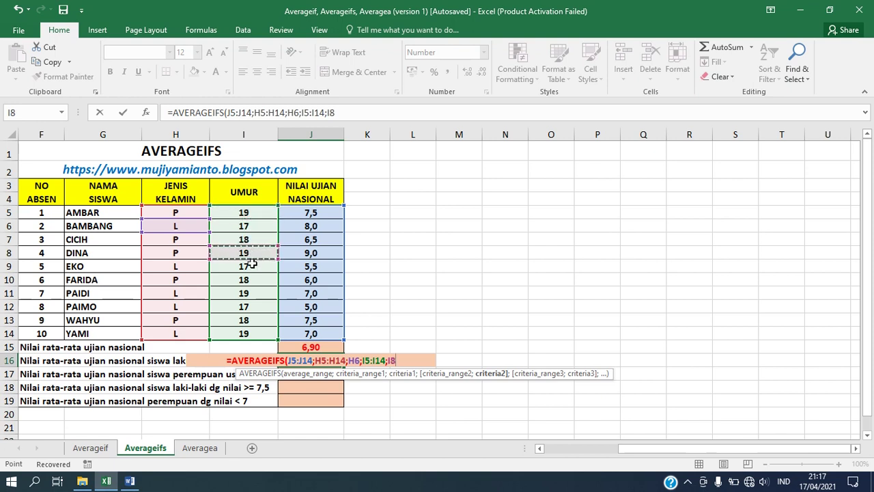
pyautogui.click(255, 294)
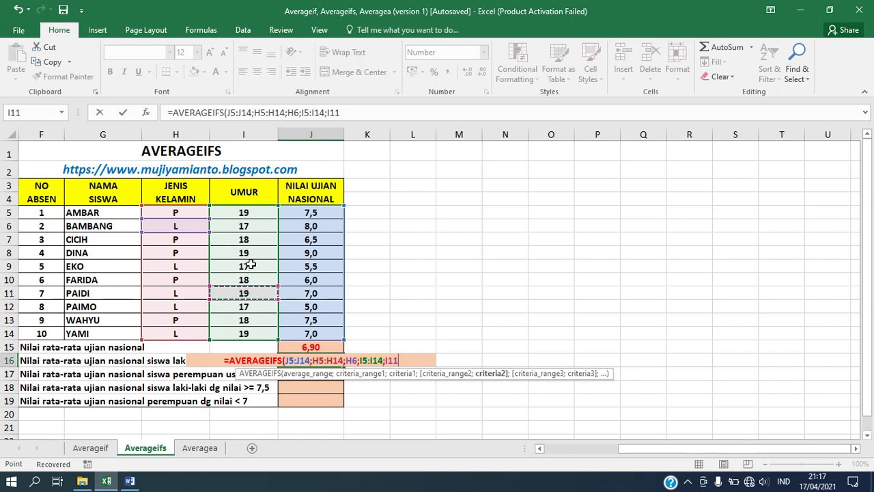
pyautogui.write(')')
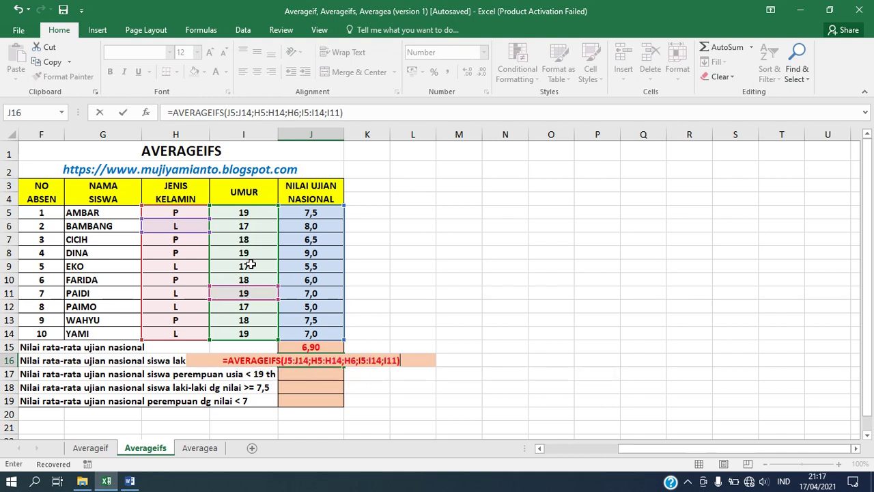
pyautogui.press('Return')
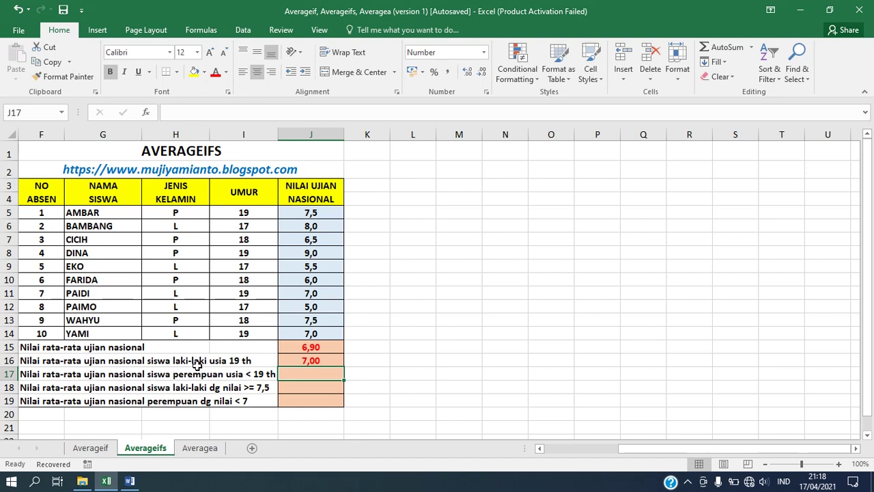
pyautogui.click(303, 360)
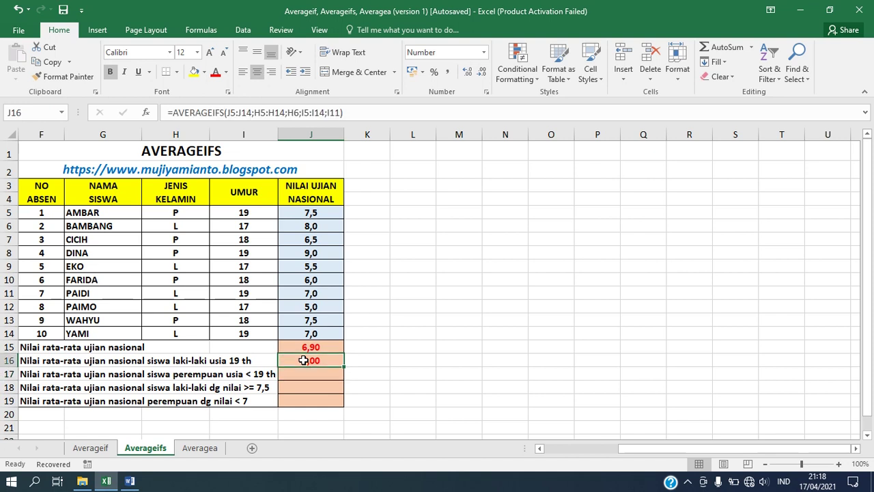
# Step: Start an AVERAGEIFS formula in J17 with the exam scores J5:J14 as the average range
pyautogui.click(297, 374)
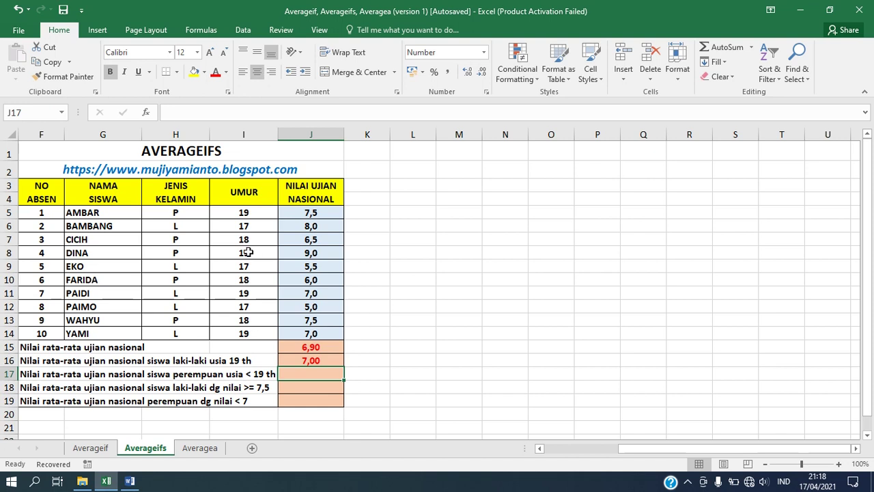
pyautogui.write('=A')
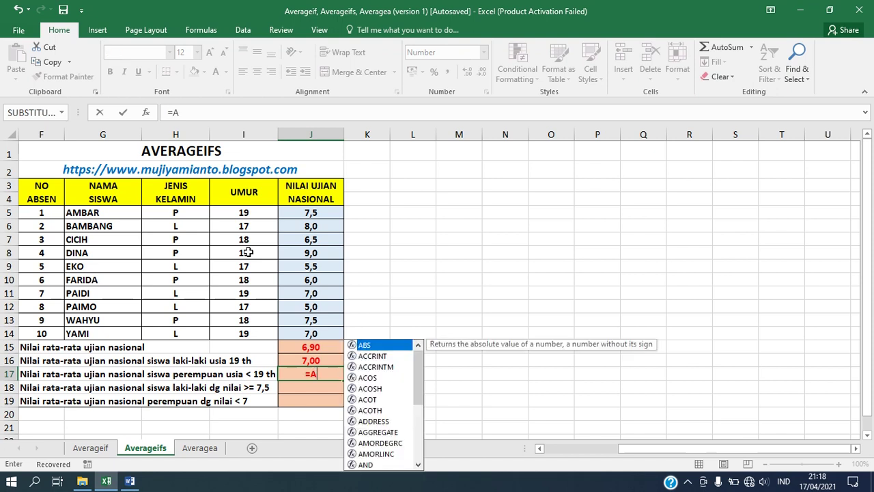
pyautogui.write('VERAGEI')
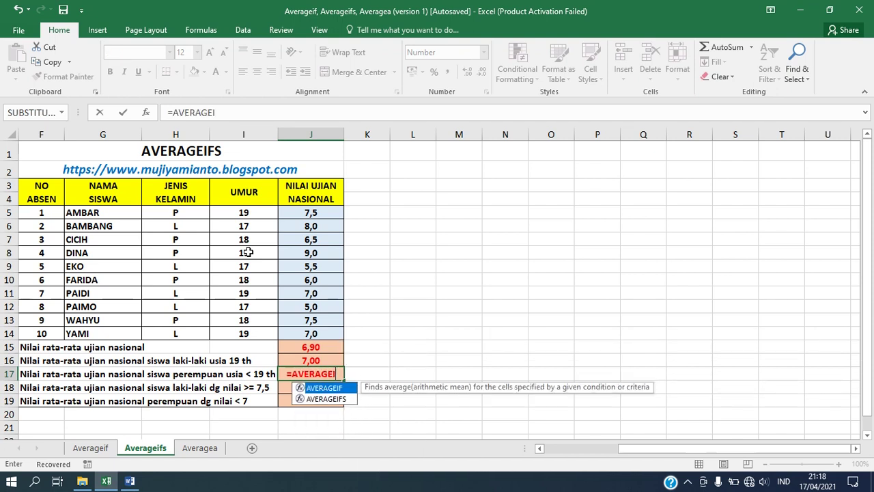
pyautogui.write('FS(')
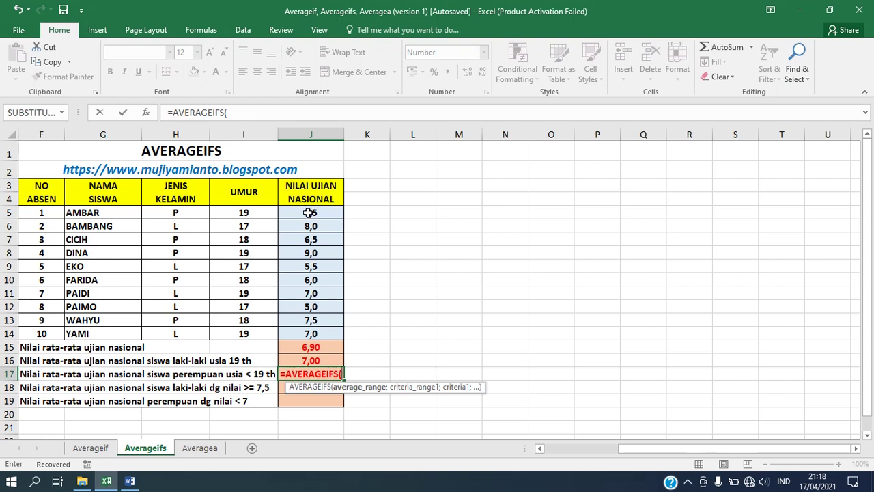
pyautogui.moveTo(309, 212); pyautogui.dragTo(313, 330)
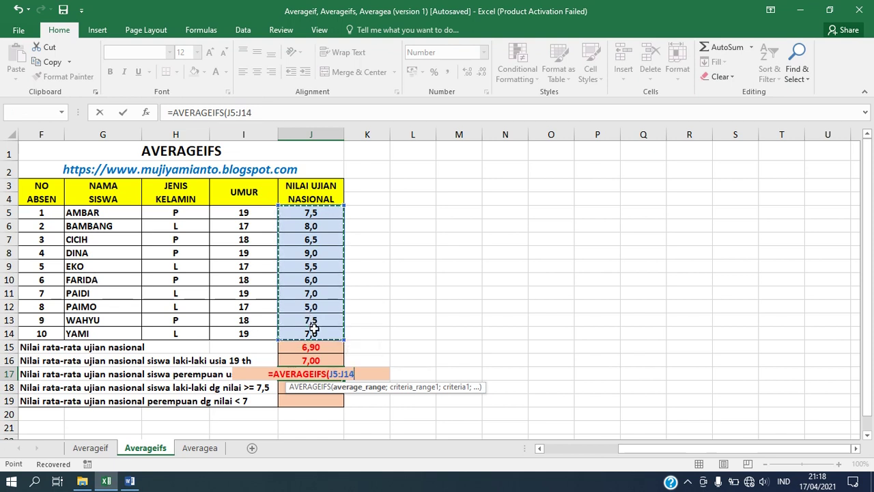
pyautogui.write(';')
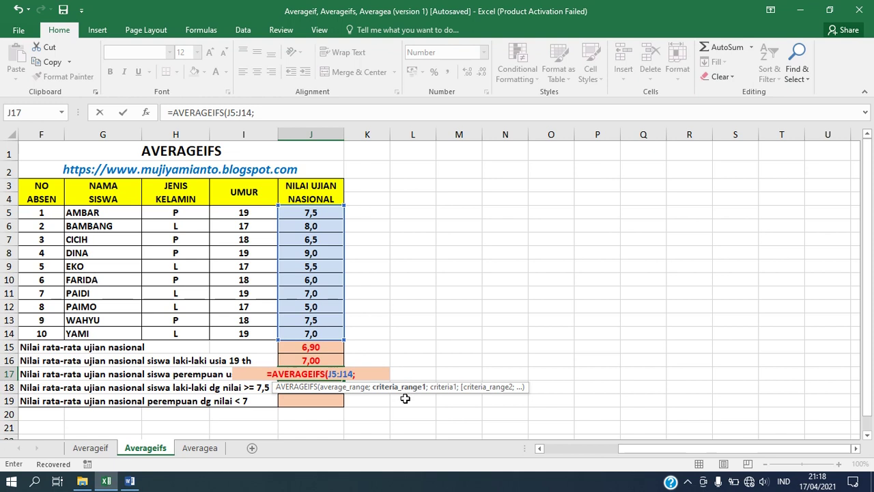
# Step: Add the first condition to the J17 formula: gender range H5:H14 matching the female code in H5
pyautogui.click(174, 213)
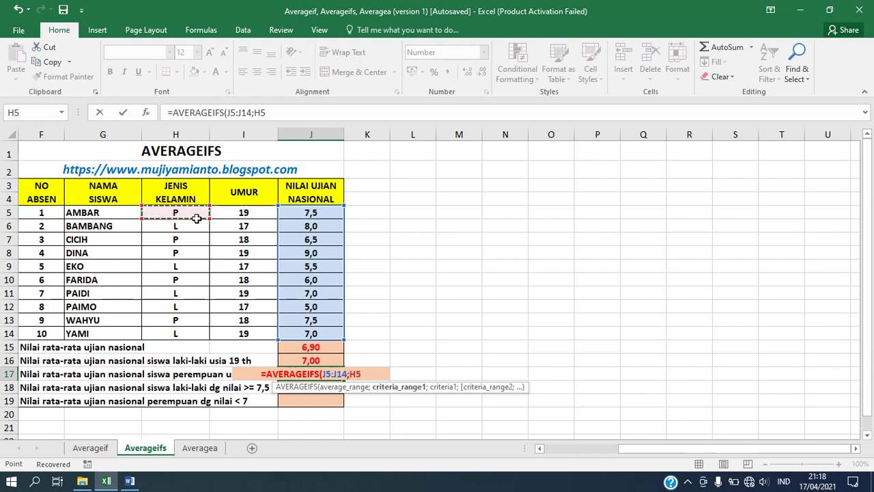
pyautogui.moveTo(188, 215); pyautogui.dragTo(189, 339)
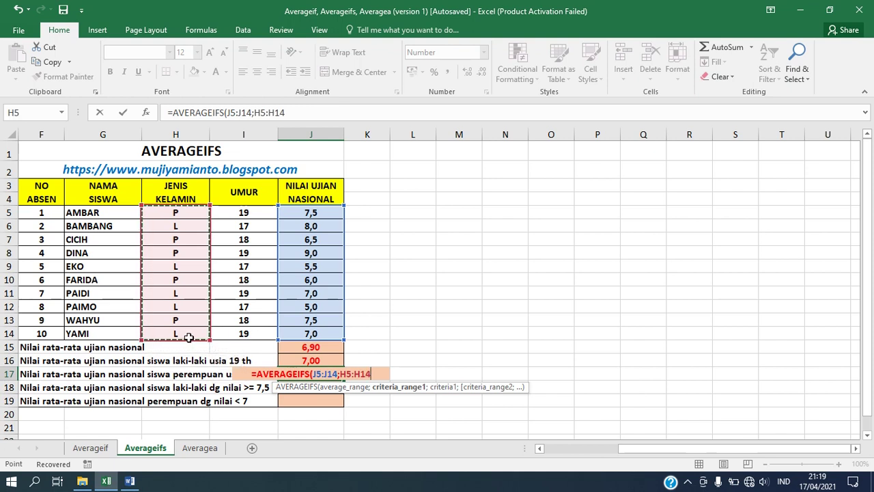
pyautogui.write(';')
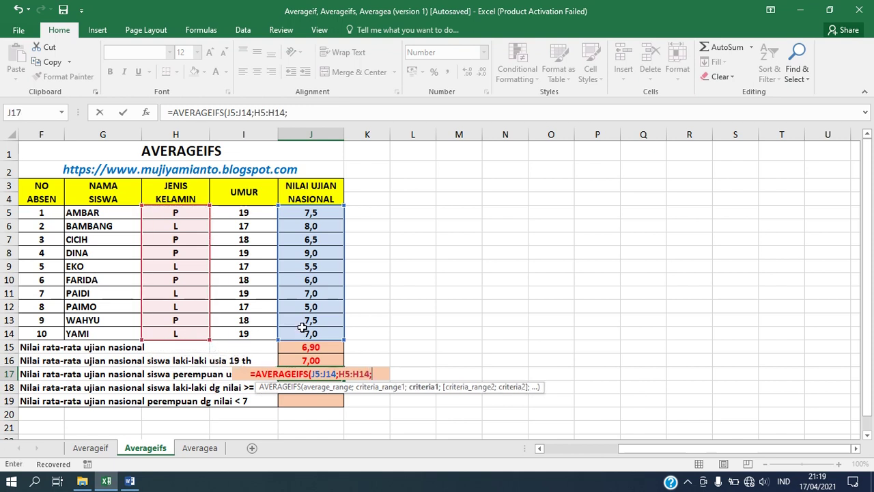
pyautogui.click(182, 213)
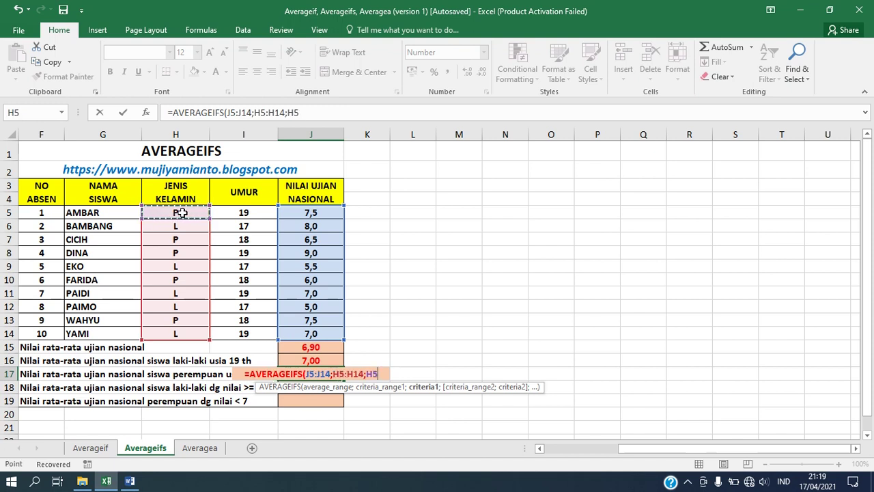
pyautogui.write(';')
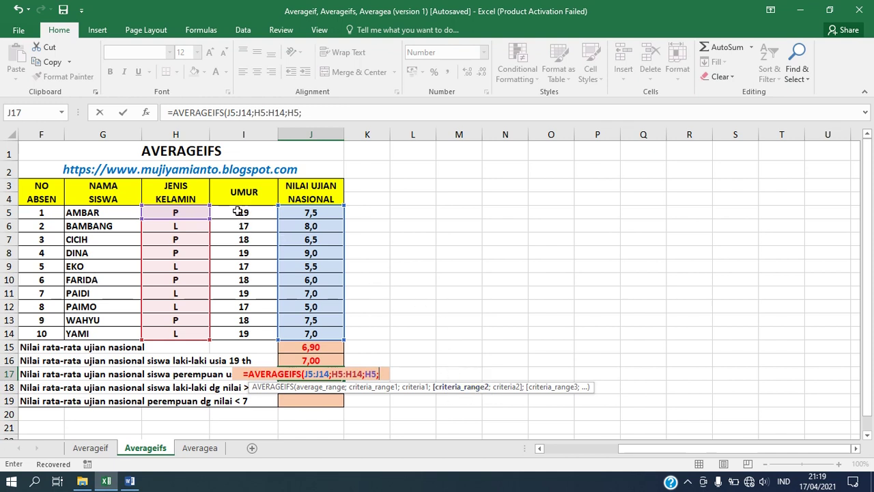
# Step: Add the age condition I5:I14 below 19 and complete J17 as =AVERAGEIFS(J5:J14;H5:H14;H5;I5:I14;"<19")
pyautogui.moveTo(237, 211); pyautogui.dragTo(228, 334)
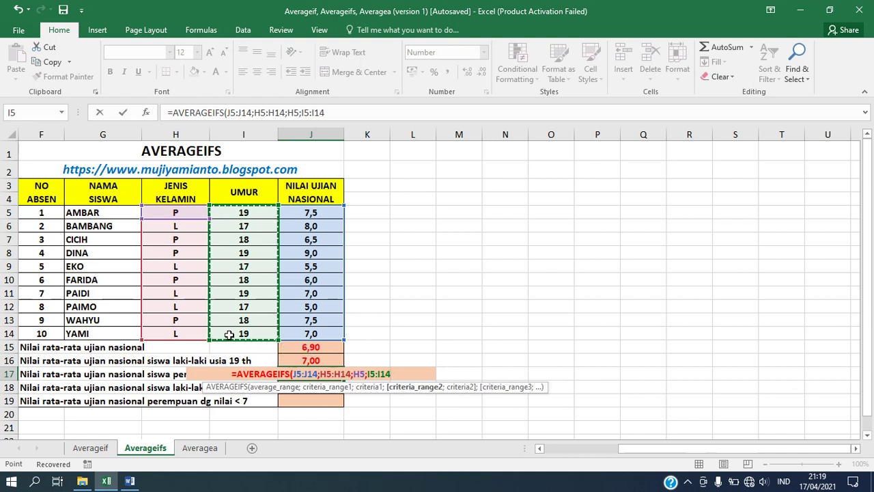
pyautogui.write(';')
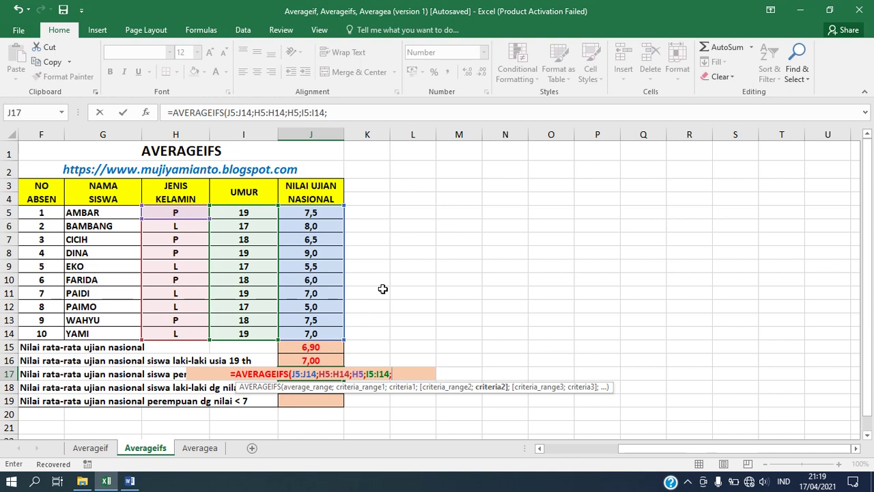
pyautogui.write('"')
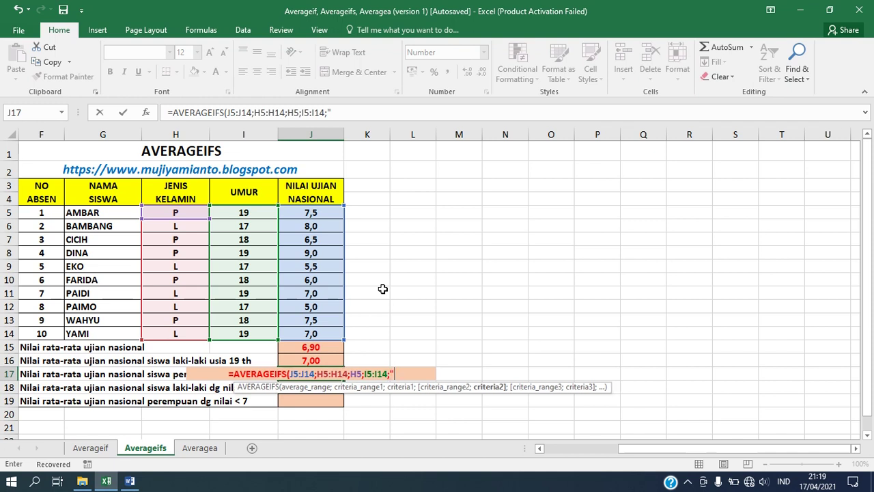
pyautogui.write('<')
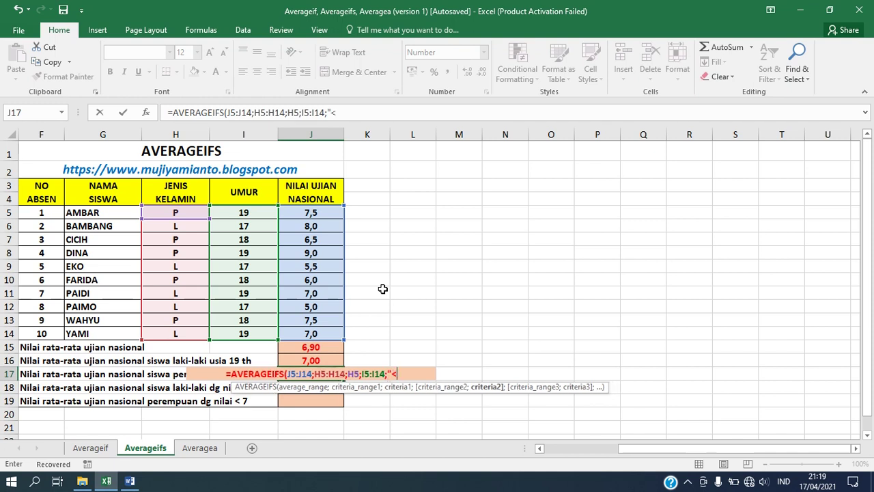
pyautogui.write('19')
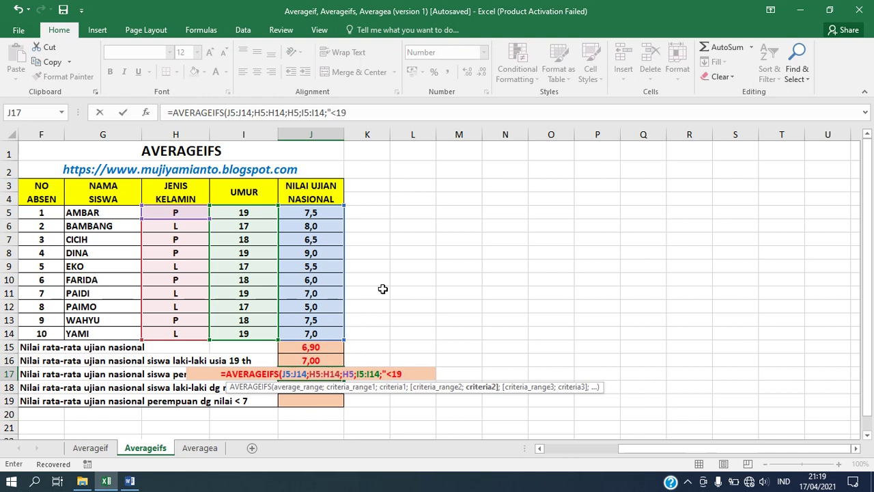
pyautogui.write('")')
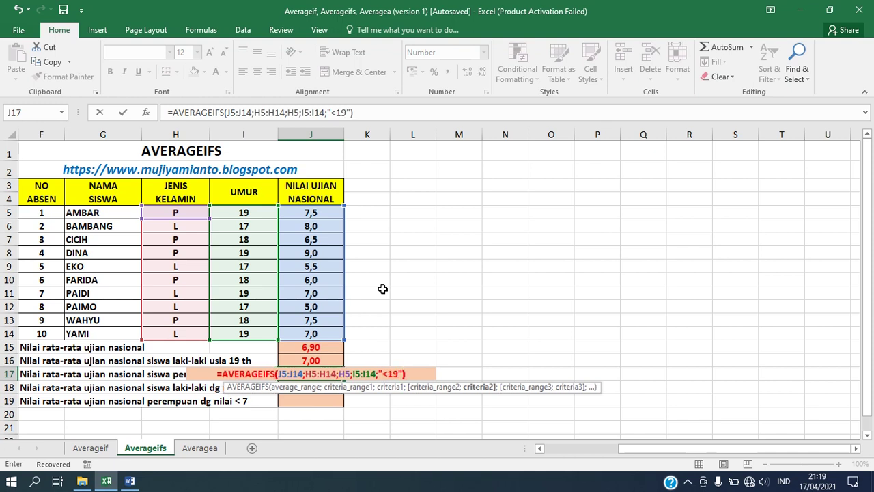
pyautogui.press('Return')
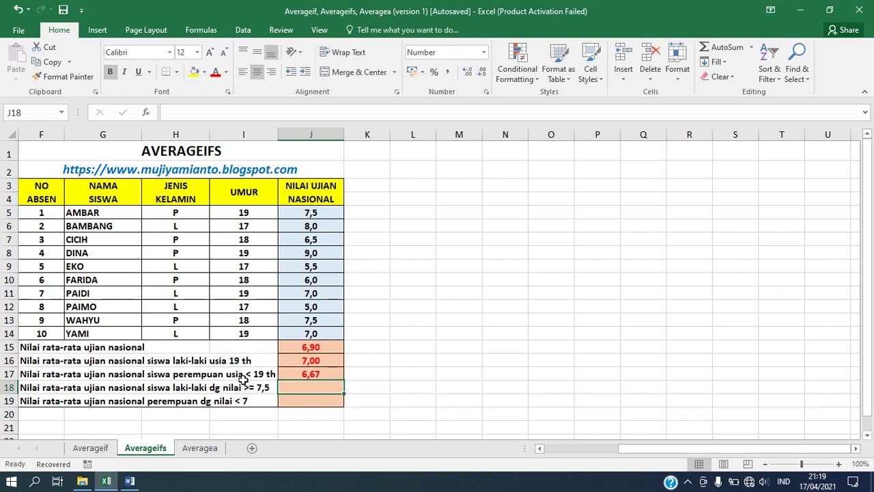
pyautogui.click(304, 375)
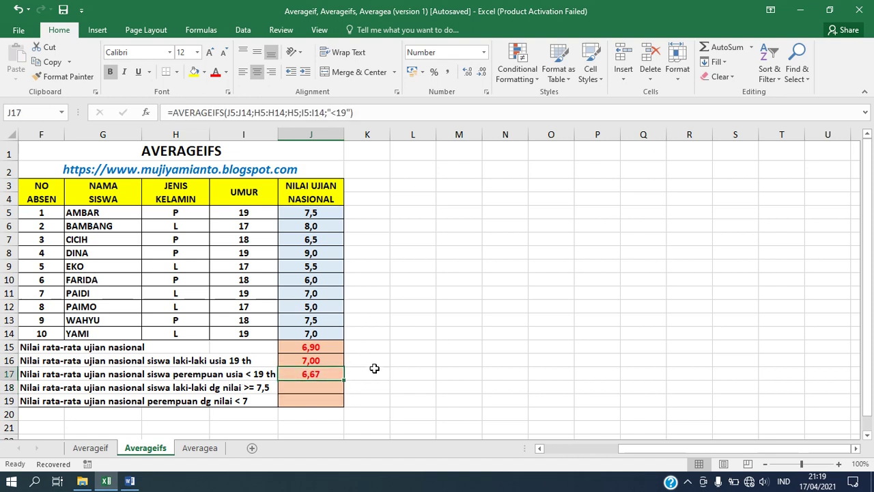
# Step: Start an AVERAGEIFS formula in J18 with the exam scores J5:J14 as the average range
pyautogui.click(321, 386)
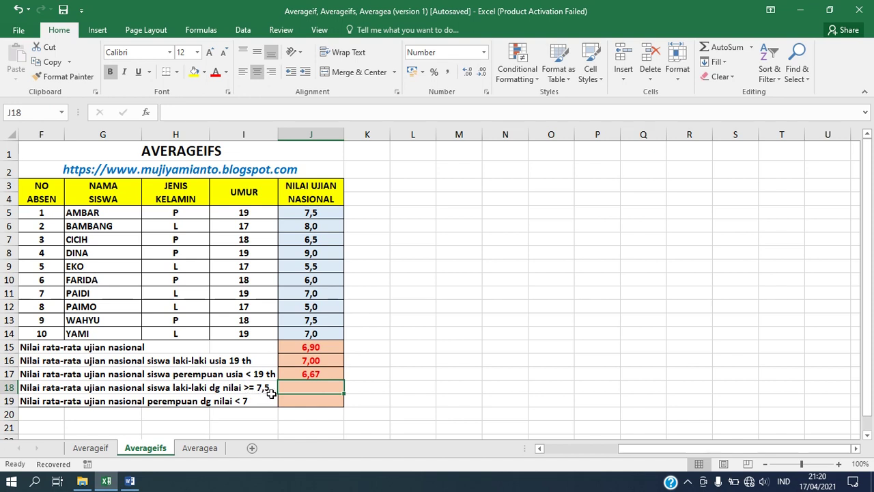
pyautogui.write('=')
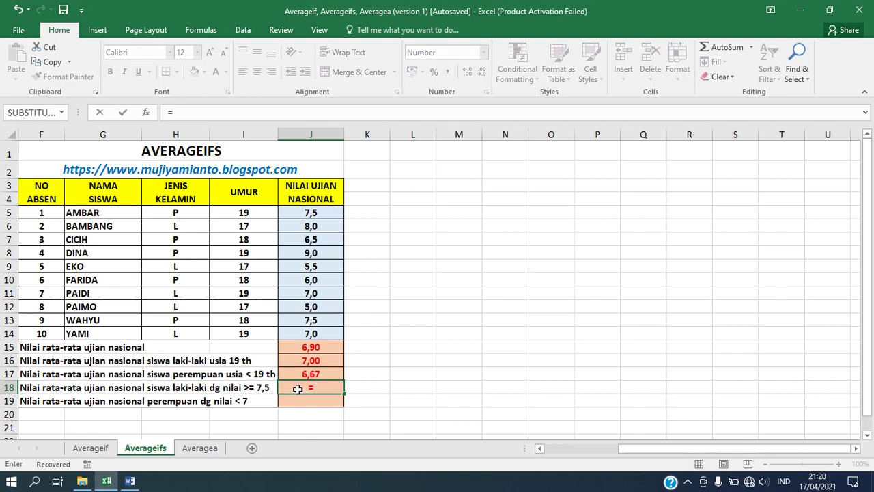
pyautogui.write('AVERAGE')
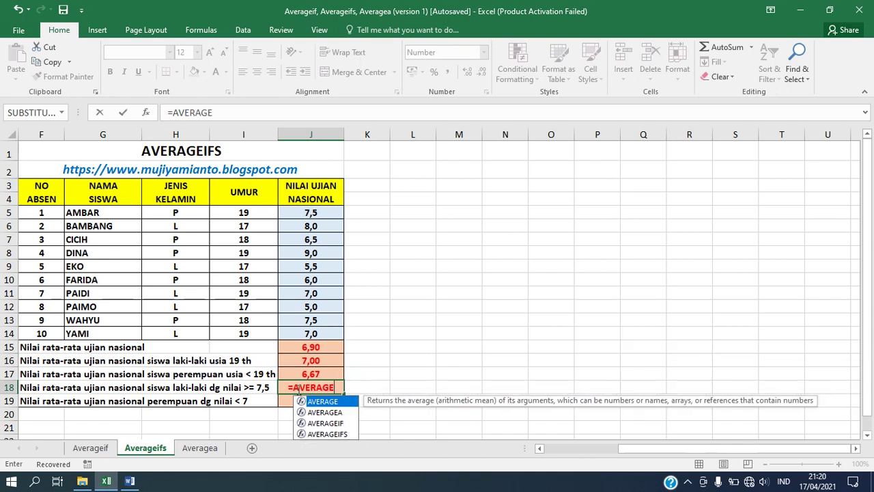
pyautogui.write('IFS(')
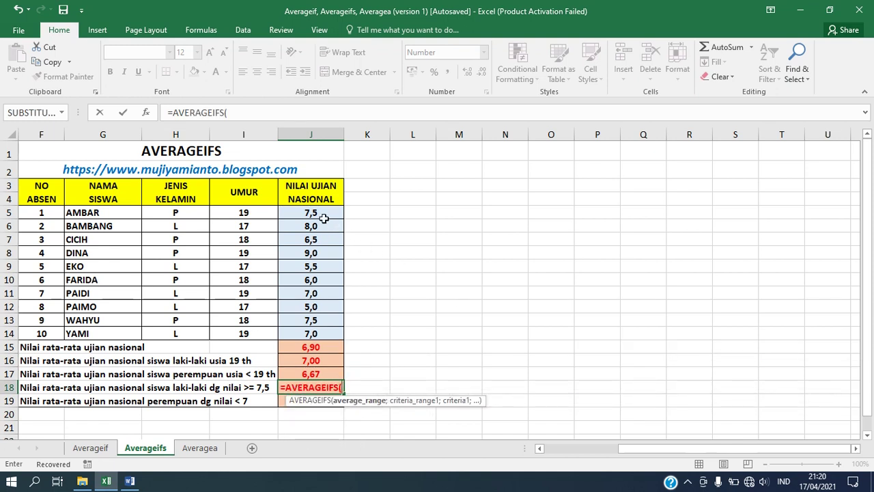
pyautogui.moveTo(317, 213); pyautogui.dragTo(311, 331)
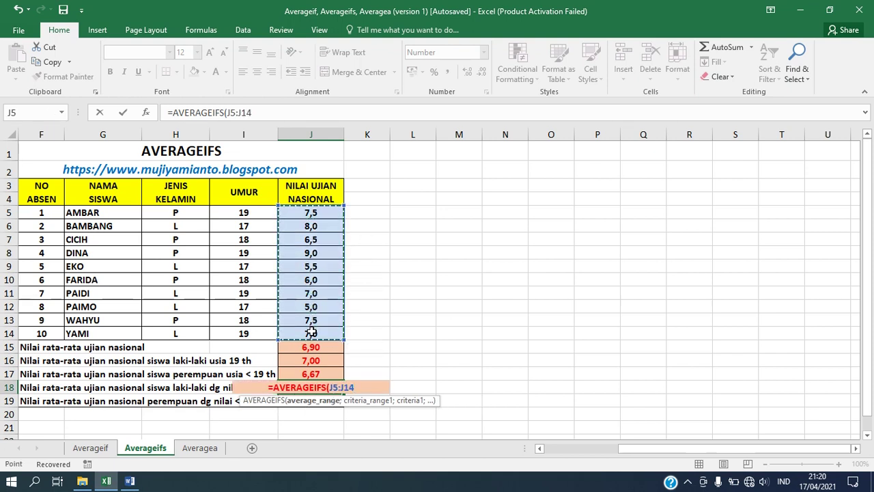
pyautogui.write(';')
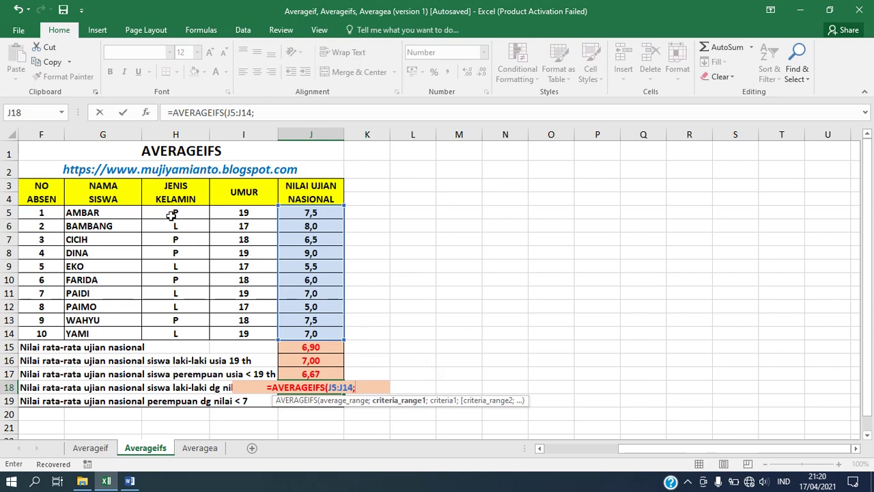
# Step: Add the first condition to the J18 formula: gender range H5:H14 matching the male code in H6
pyautogui.moveTo(175, 213); pyautogui.dragTo(176, 341)
pyautogui.write(';')
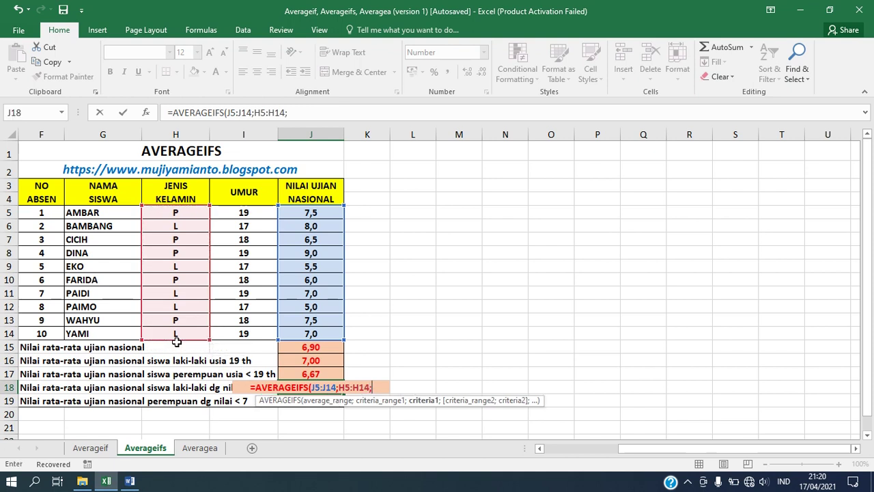
pyautogui.click(195, 226)
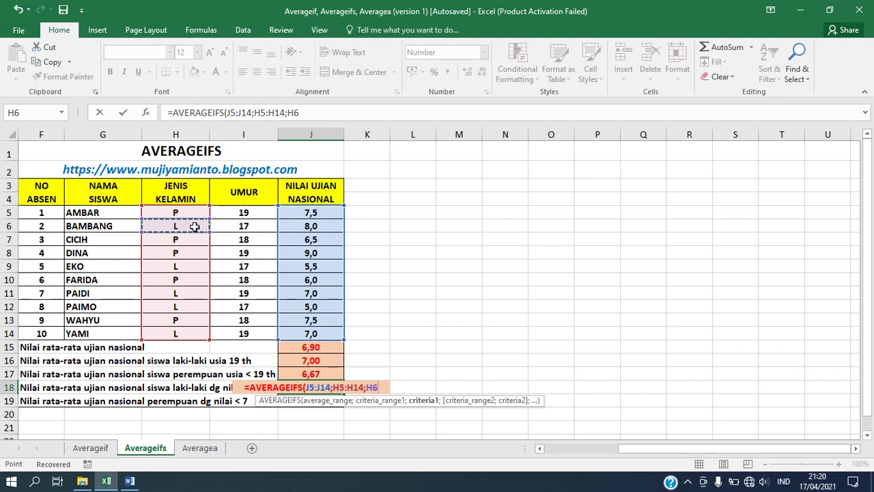
pyautogui.write(';')
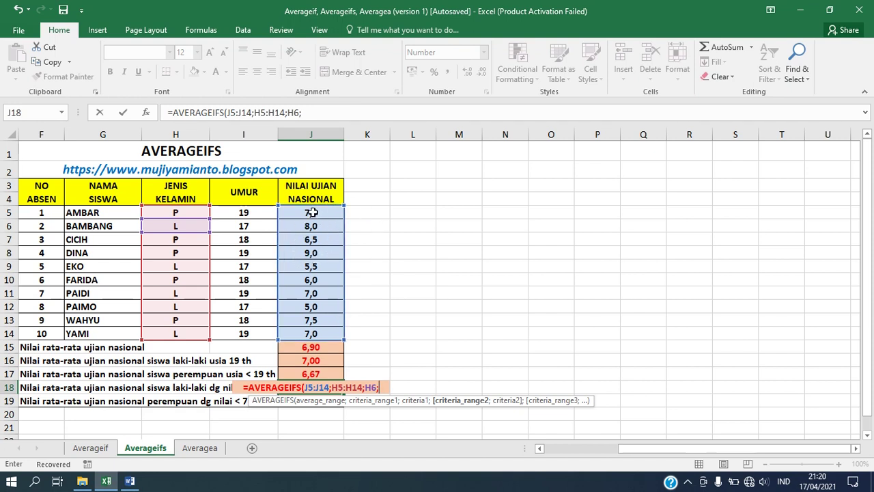
# Step: Add the score condition J5:J14 of at least 7,5 and complete J18 as =AVERAGEIFS(J5:J14;H5:H14;H6;J5:J14;">=7,5")
pyautogui.moveTo(311, 213); pyautogui.dragTo(316, 337)
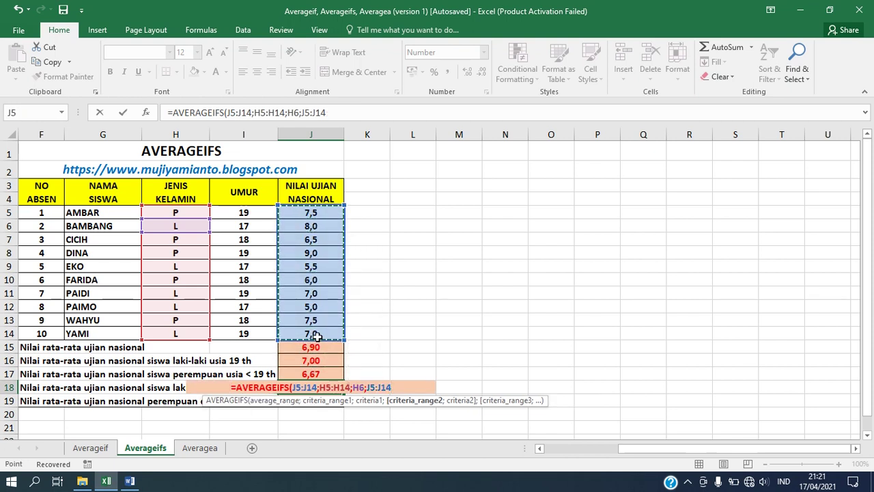
pyautogui.write(';')
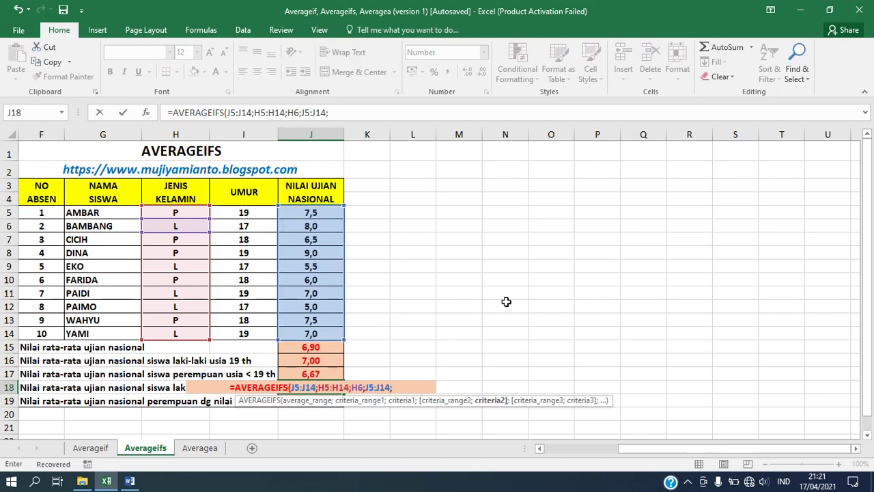
pyautogui.write('>')
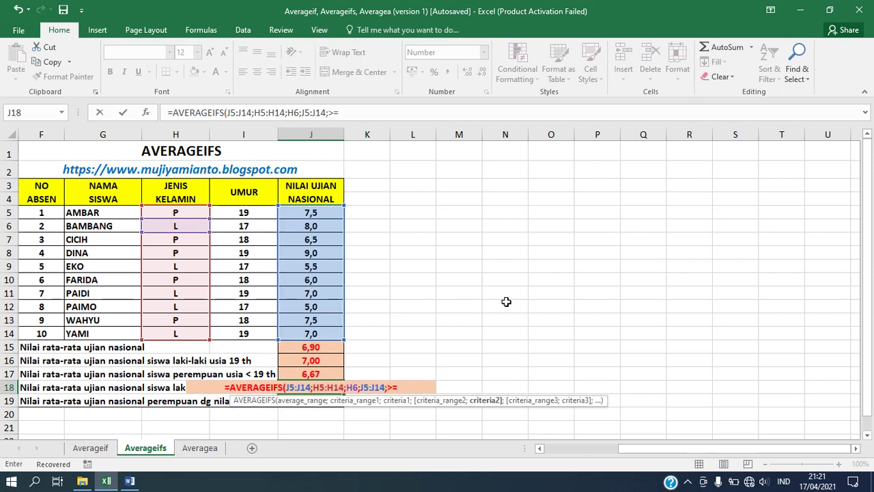
pyautogui.press('BackSpace')
pyautogui.write('"')
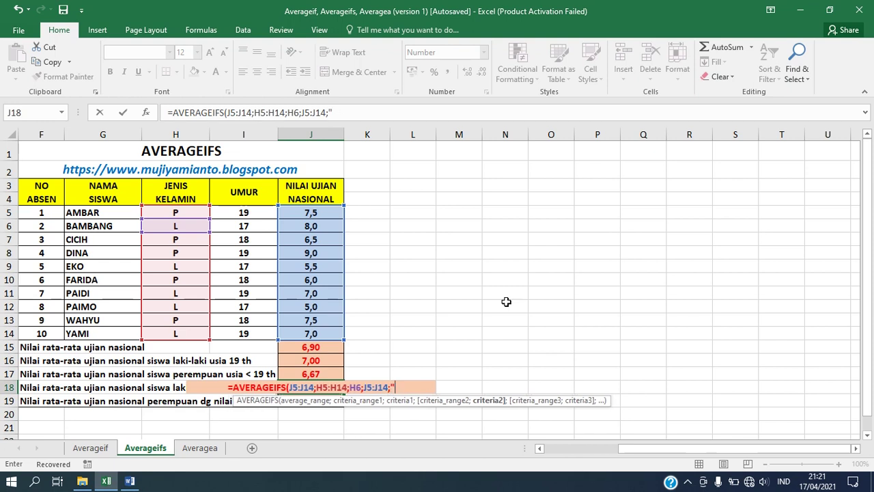
pyautogui.write('>')
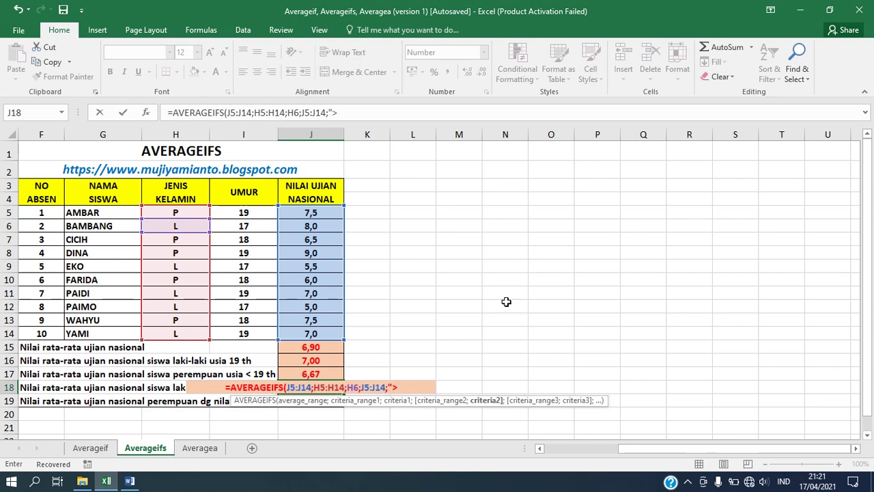
pyautogui.write('=7')
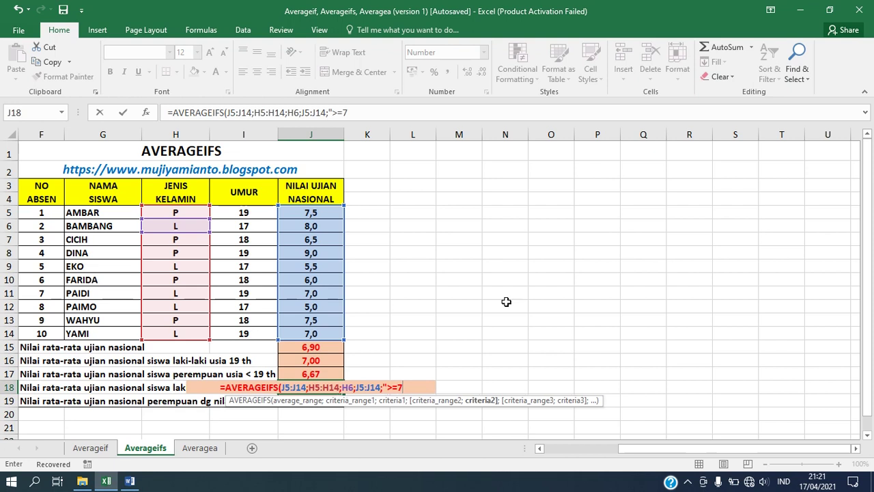
pyautogui.write(',5')
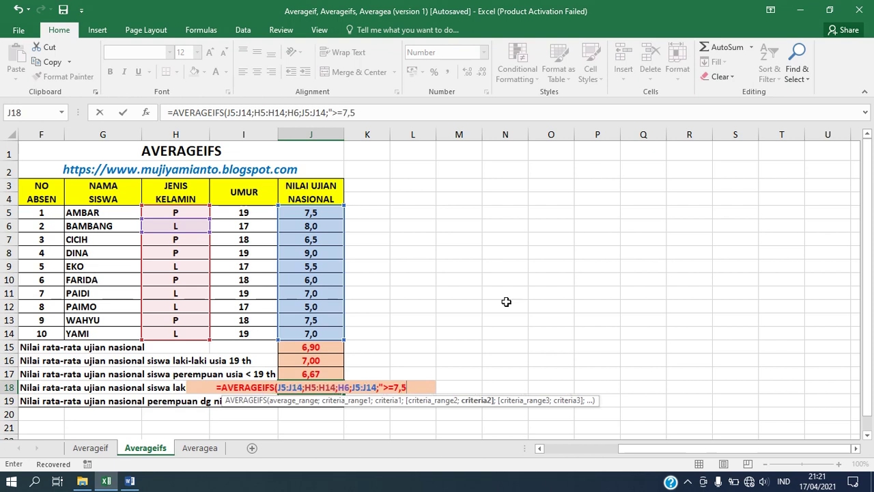
pyautogui.write('")')
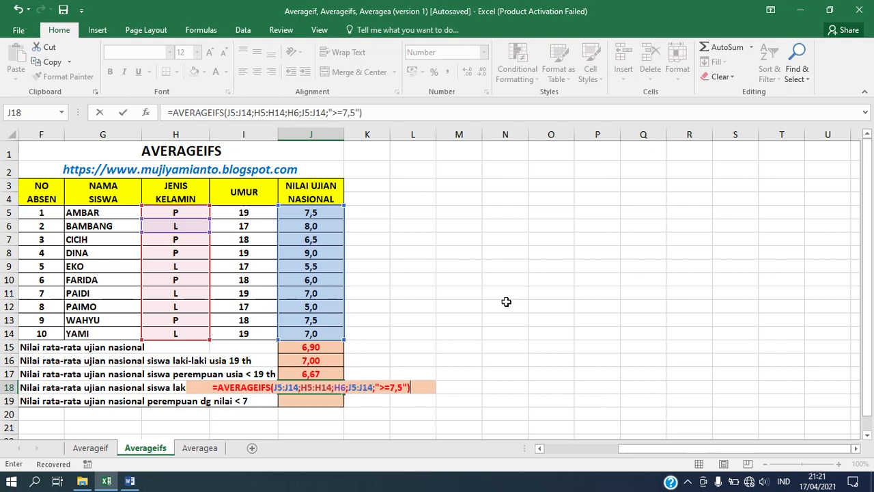
pyautogui.press('Return')
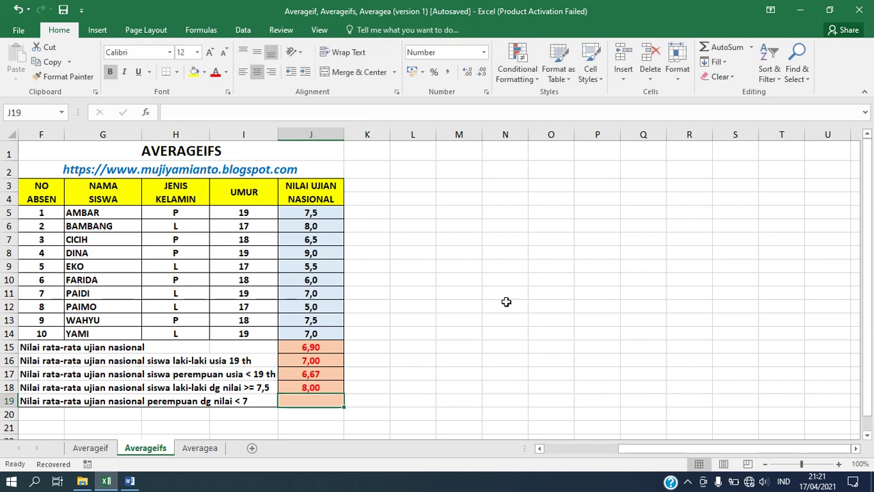
pyautogui.click(317, 387)
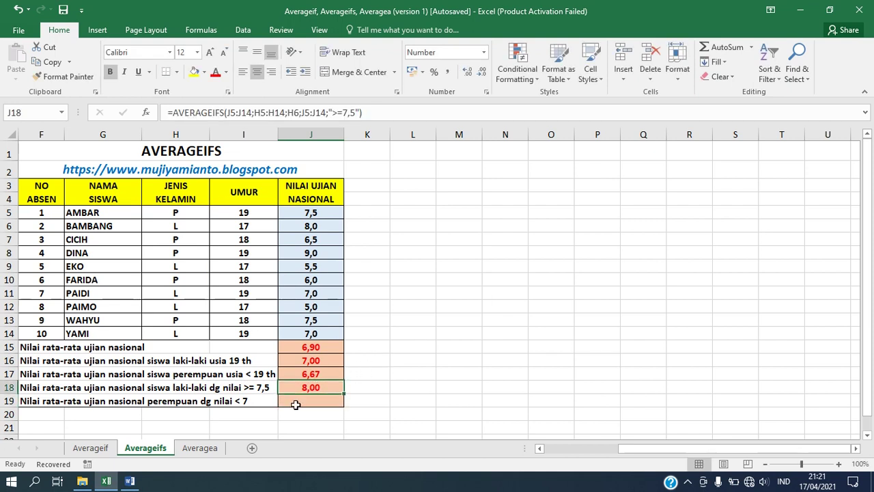
# Step: Start an AVERAGEIFS formula in J19 with the exam scores J5:J14 as the average range
pyautogui.click(298, 402)
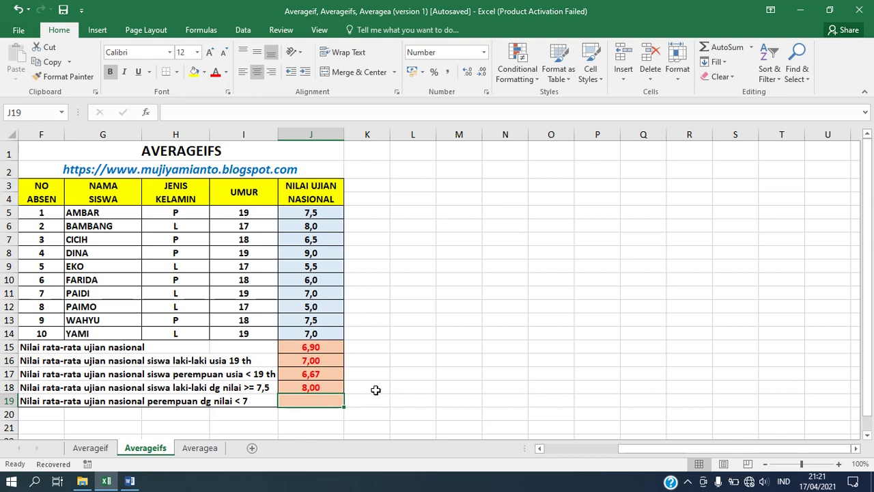
pyautogui.write('=AVERA')
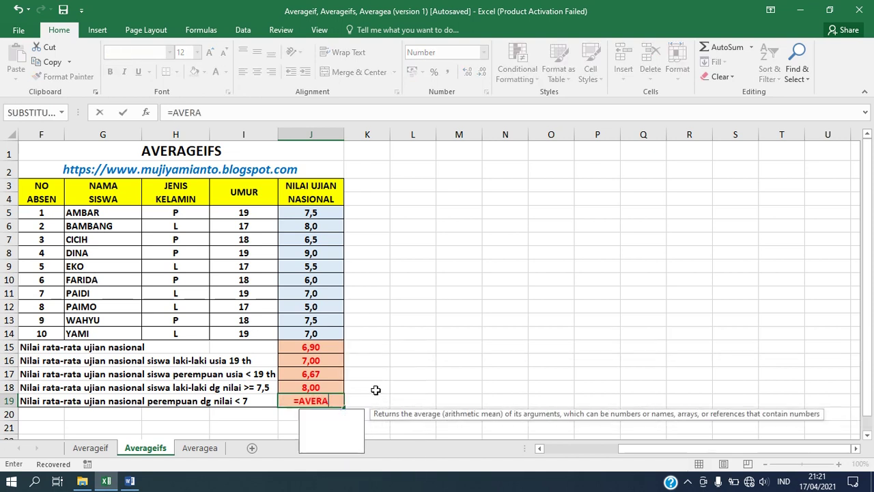
pyautogui.write('GEIFS')
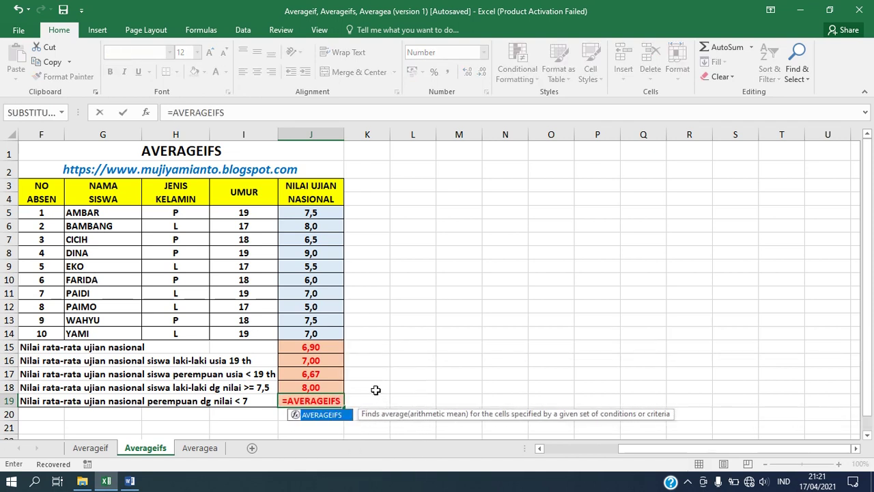
pyautogui.write('(')
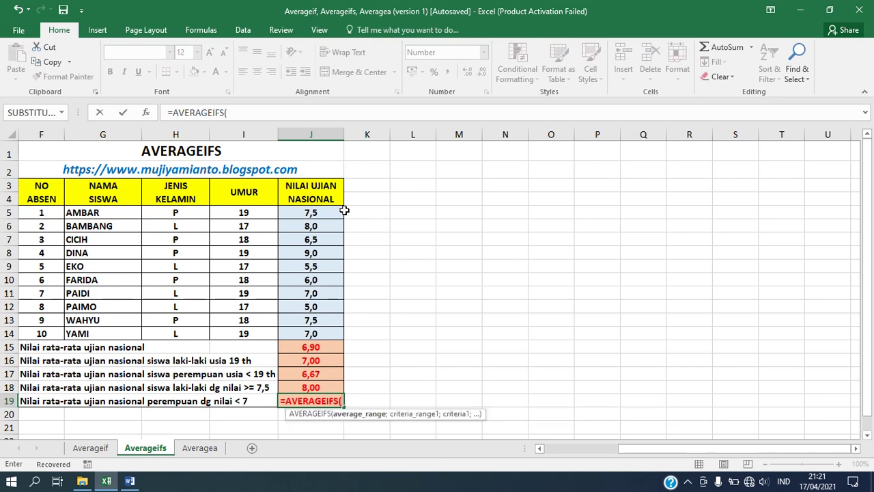
pyautogui.moveTo(325, 212); pyautogui.dragTo(309, 334)
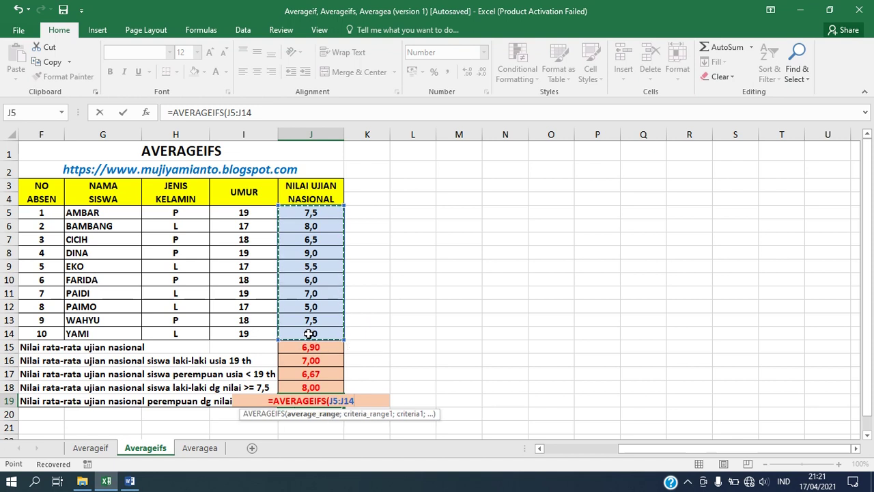
pyautogui.write(';')
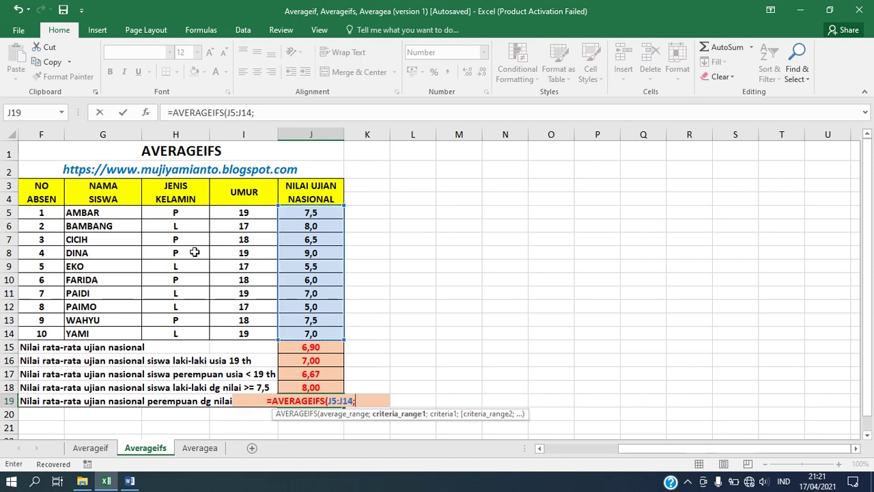
# Step: Add the first condition to the J19 formula: gender range H5:H14 matching the text "P"
pyautogui.click(189, 212)
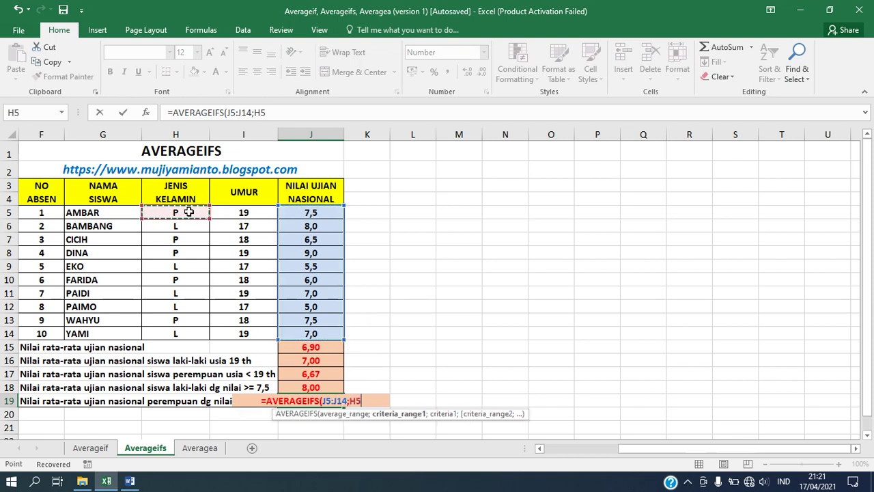
pyautogui.moveTo(189, 213); pyautogui.dragTo(179, 328)
pyautogui.write(';')
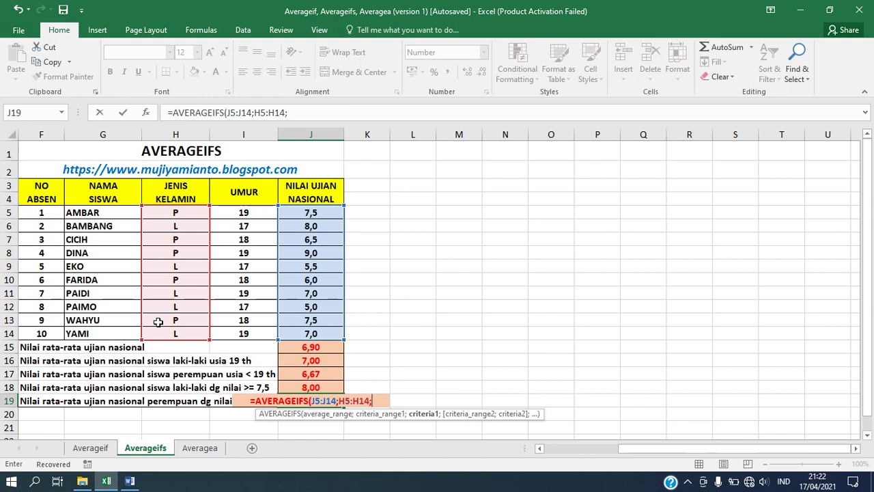
pyautogui.write('"')
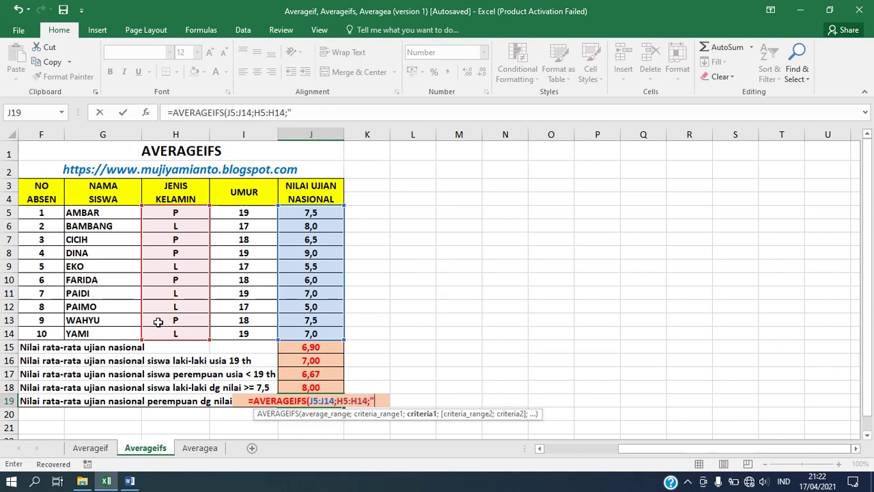
pyautogui.write('P"')
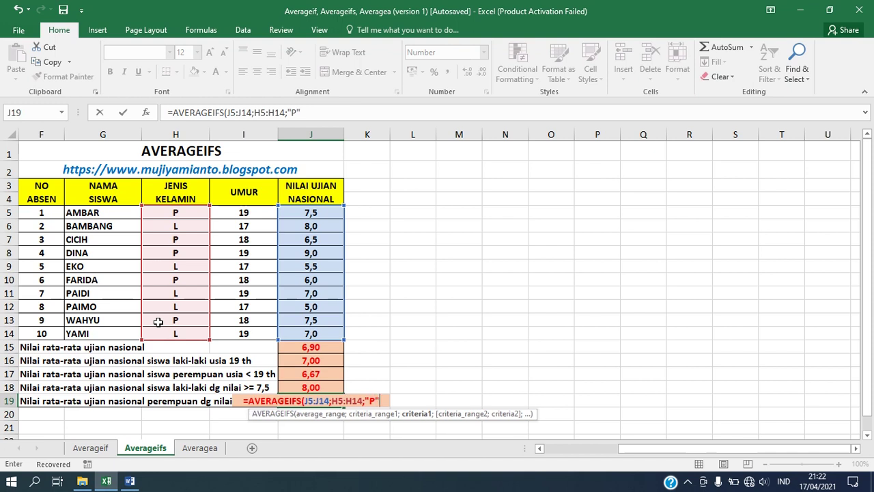
pyautogui.write(';')
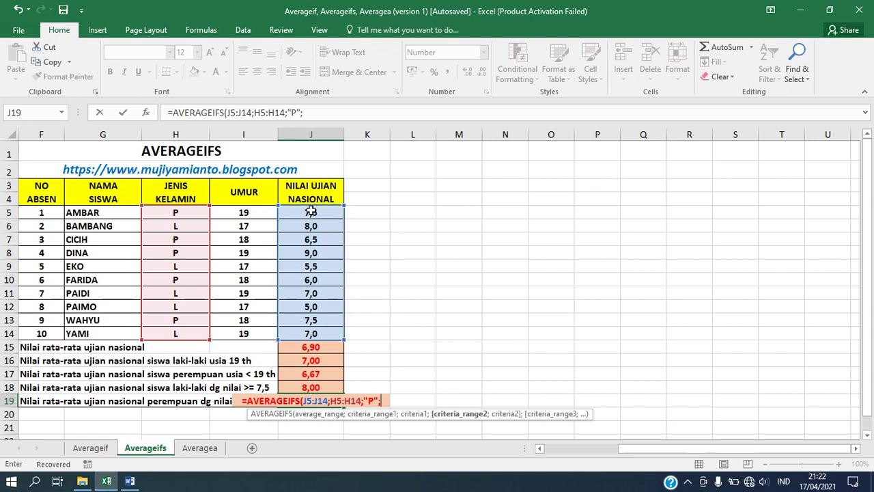
# Step: Add the score condition J5:J14 below 7 and complete J19 as =AVERAGEIFS(J5:J14;H5:H14;"P";J5:J14;"<7")
pyautogui.moveTo(310, 212); pyautogui.dragTo(310, 331)
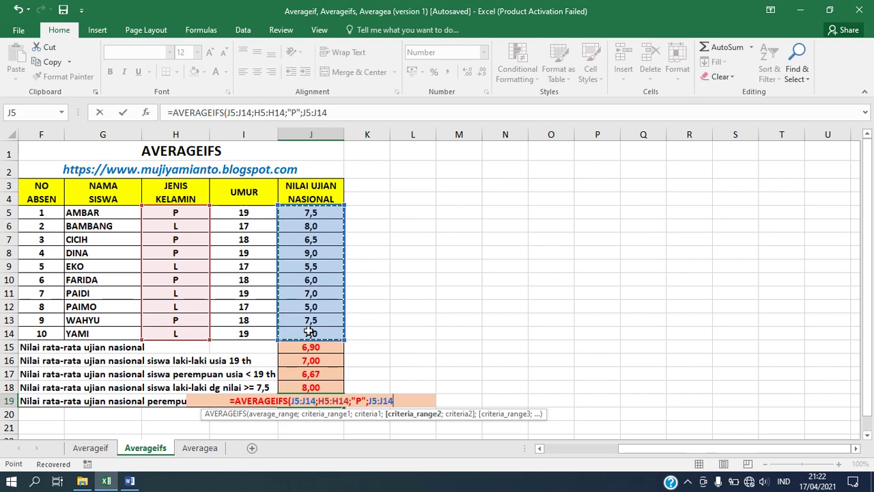
pyautogui.write(';')
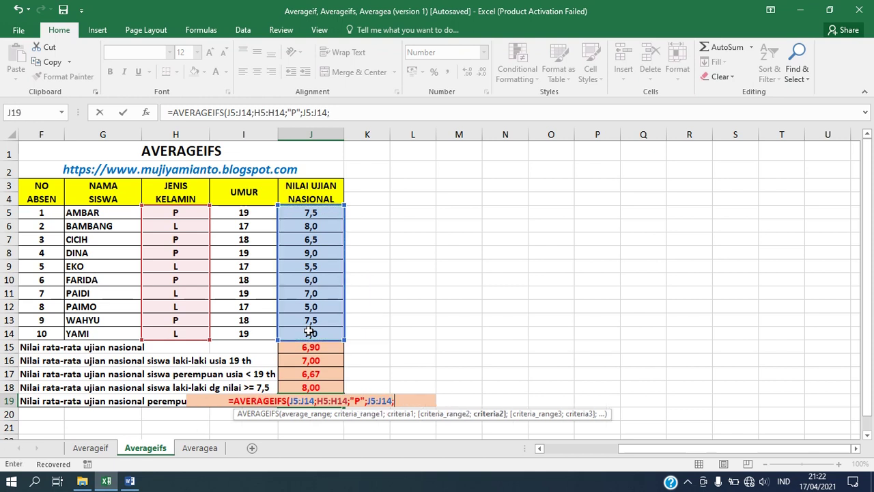
pyautogui.write('"')
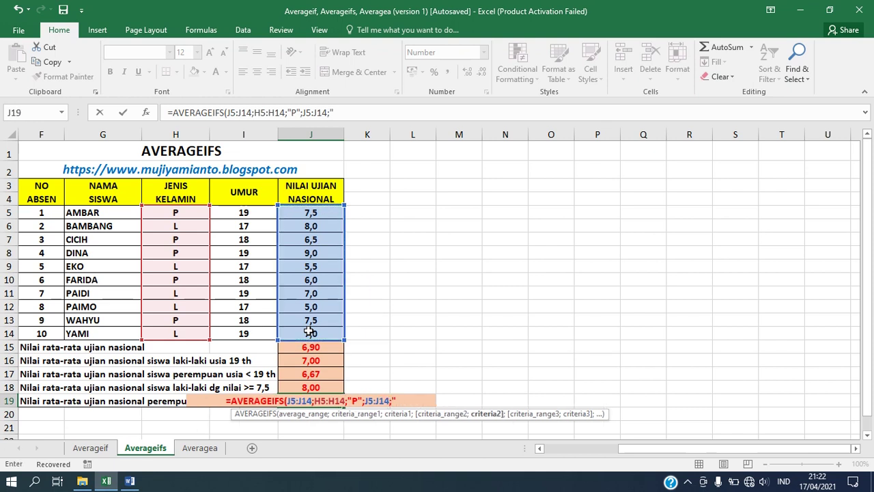
pyautogui.write('<7')
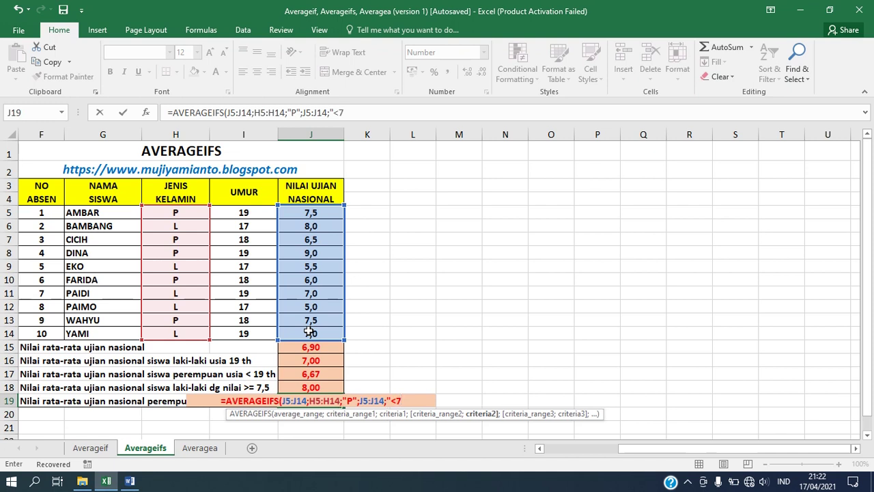
pyautogui.write('")')
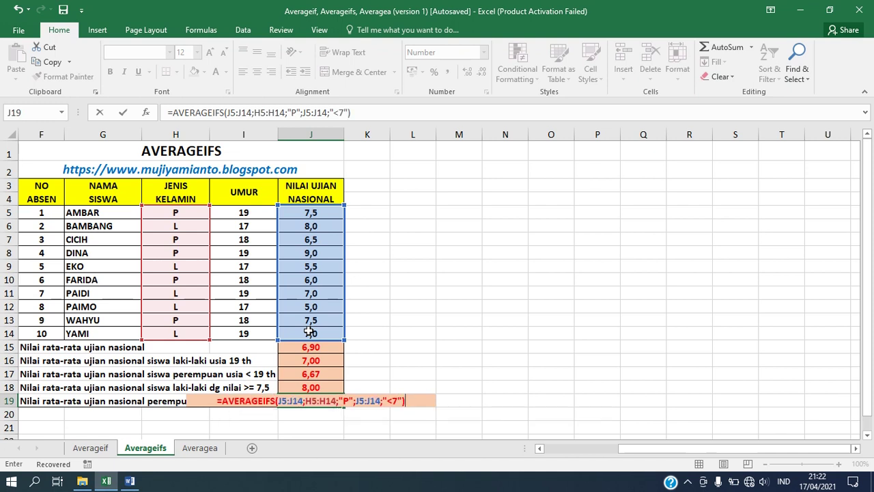
pyautogui.press('Return')
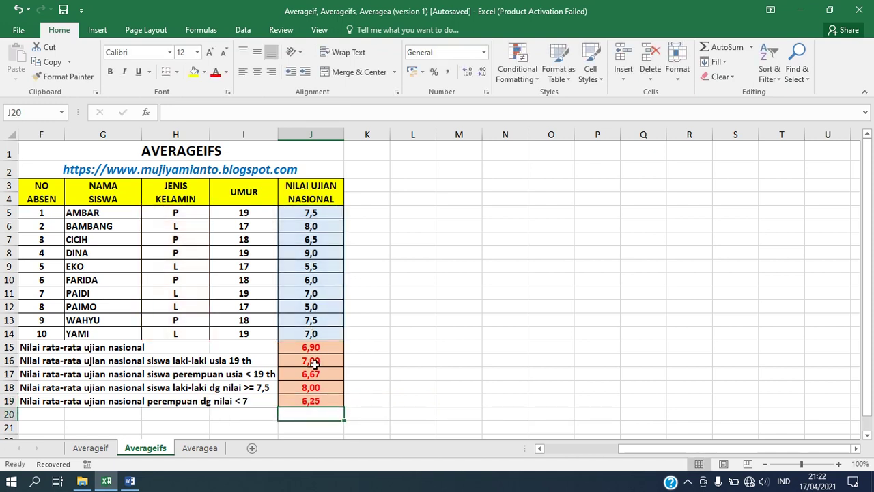
pyautogui.click(322, 400)
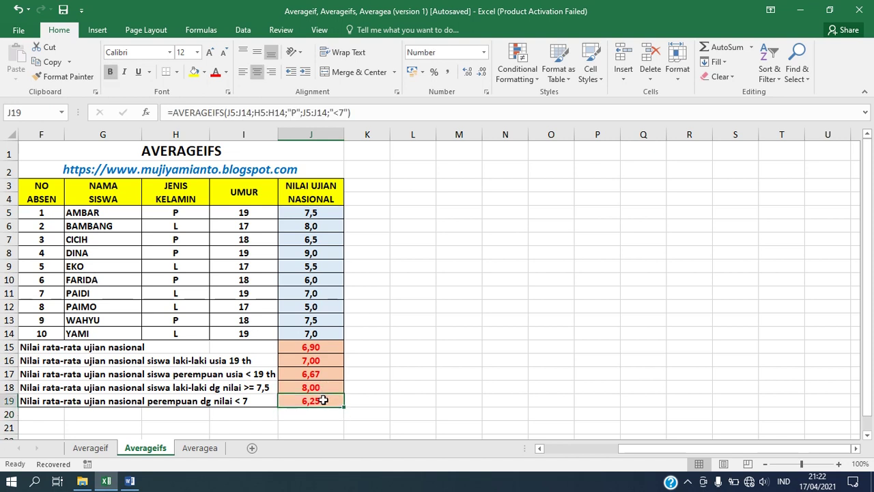